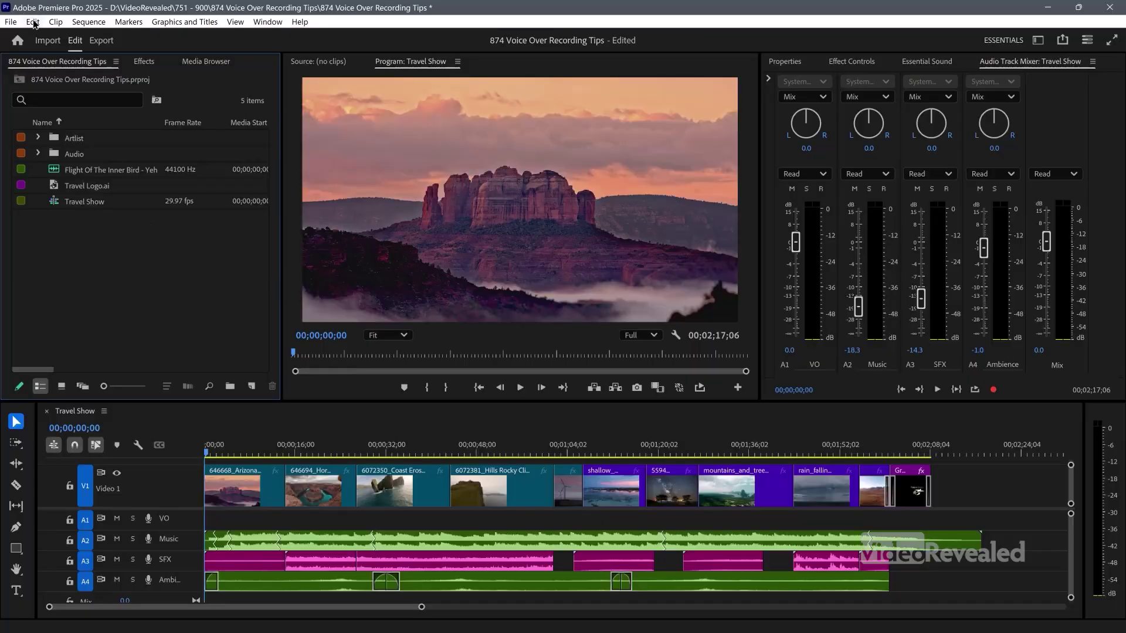
Review the audio preferences that affect timeline recording, including the option to mute input during recording.
{"action": "left_click", "coordinate": [33, 23]}
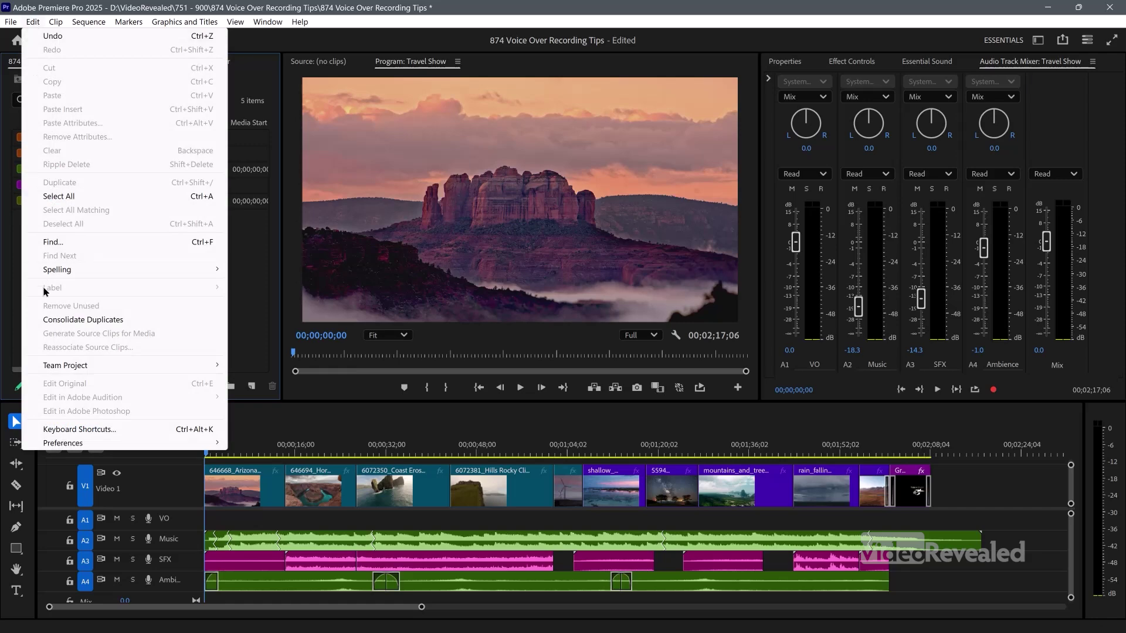
{"action": "mouse_move", "coordinate": [106, 441]}
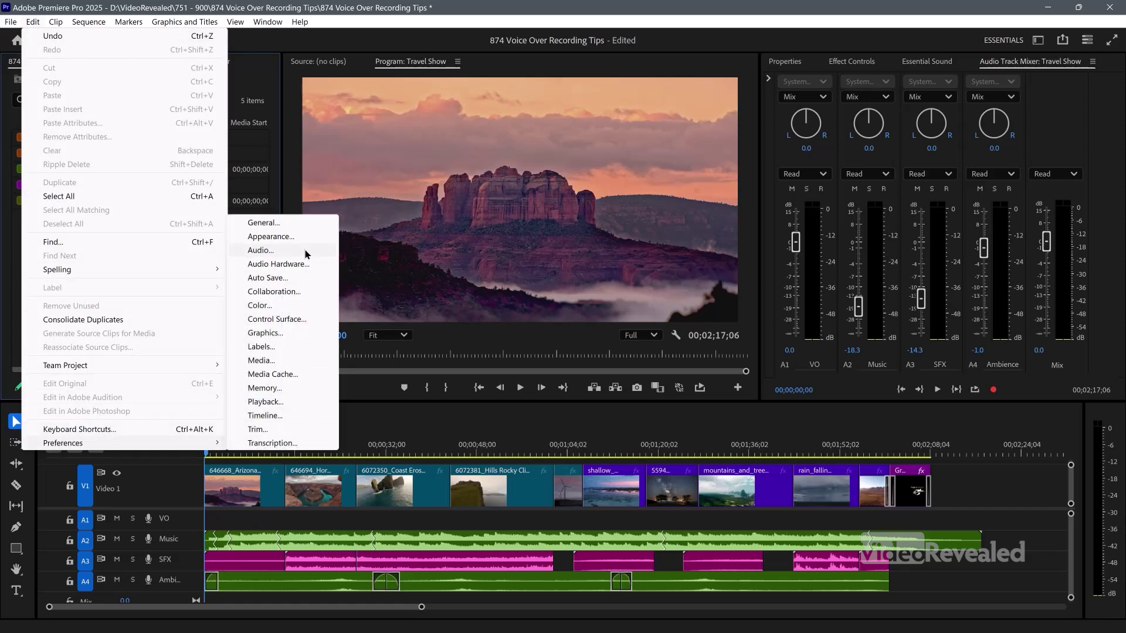
{"action": "left_click", "coordinate": [261, 250]}
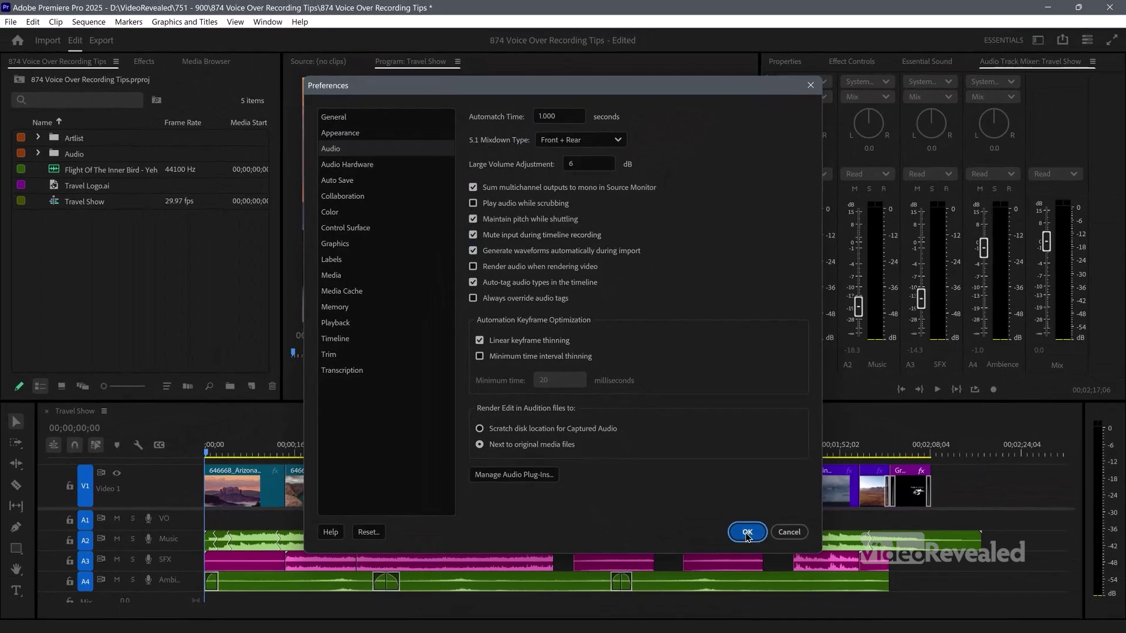
{"action": "left_click", "coordinate": [748, 532]}
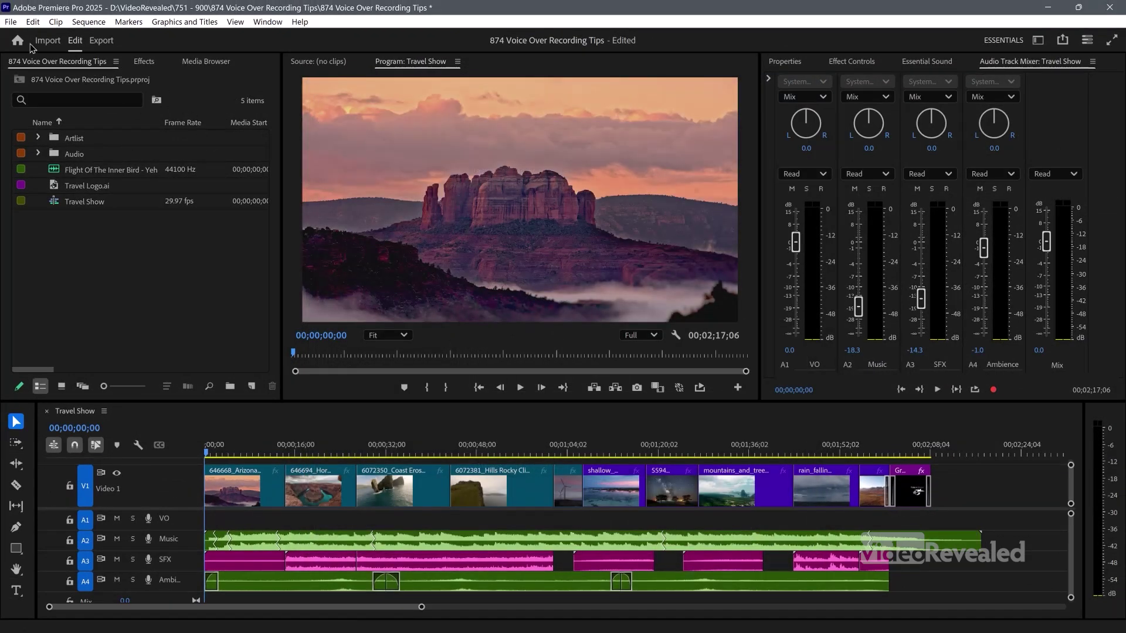
Review the project's scratch disk settings to check where captured audio is stored.
{"action": "left_click", "coordinate": [12, 24]}
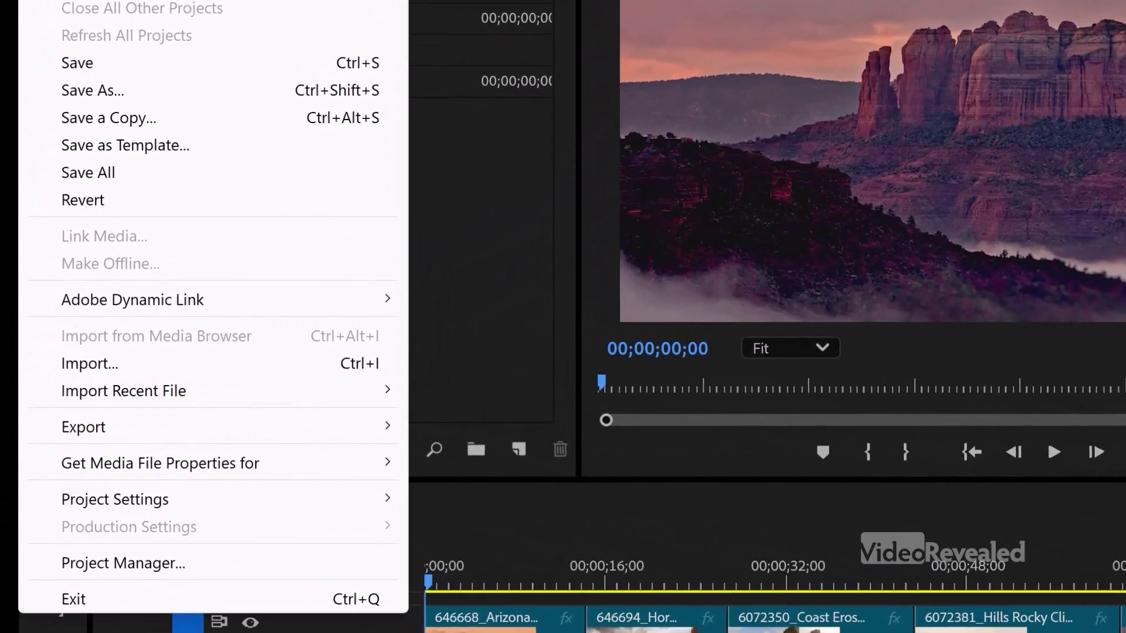
{"action": "mouse_move", "coordinate": [167, 512]}
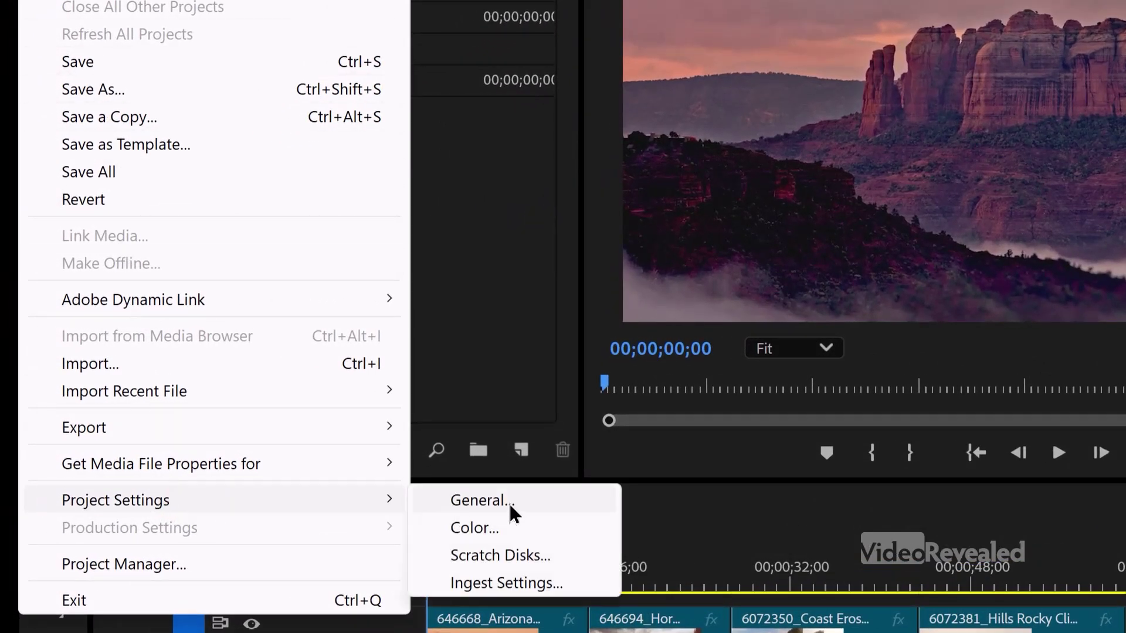
{"action": "left_click", "coordinate": [524, 558]}
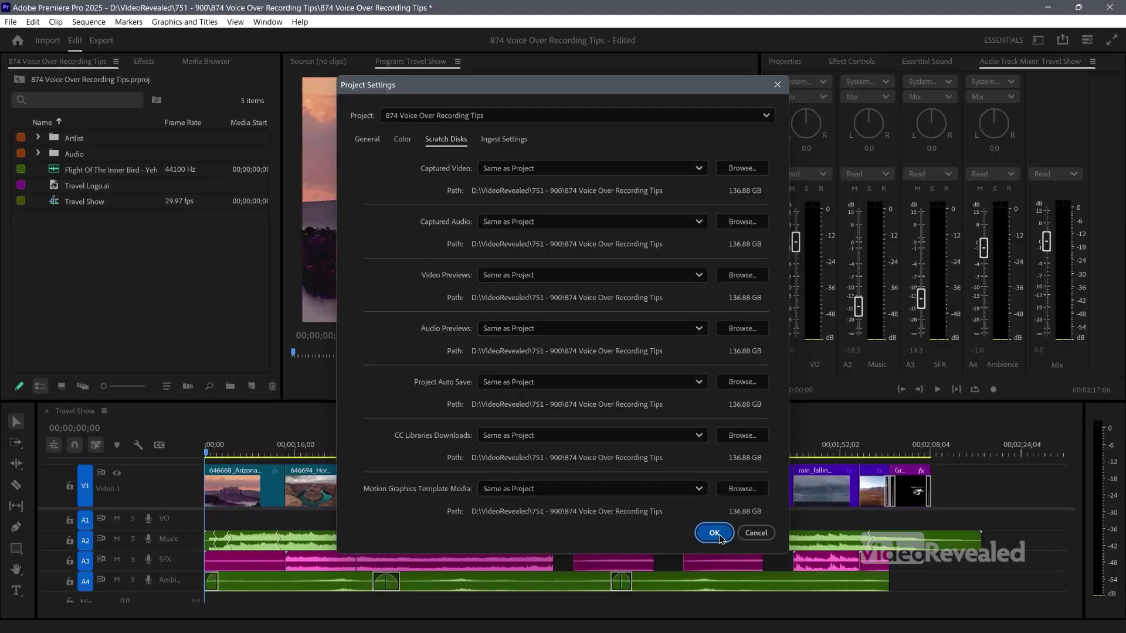
{"action": "left_click", "coordinate": [715, 533]}
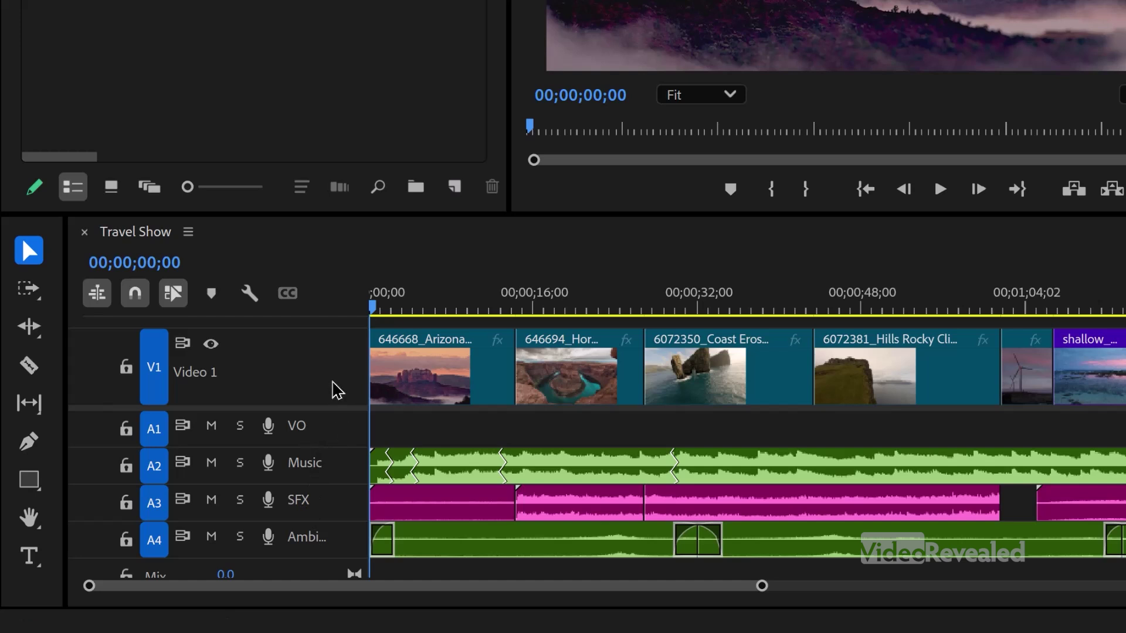
Reset the button layout of the audio track headers to the default.
{"action": "right_click", "coordinate": [328, 434]}
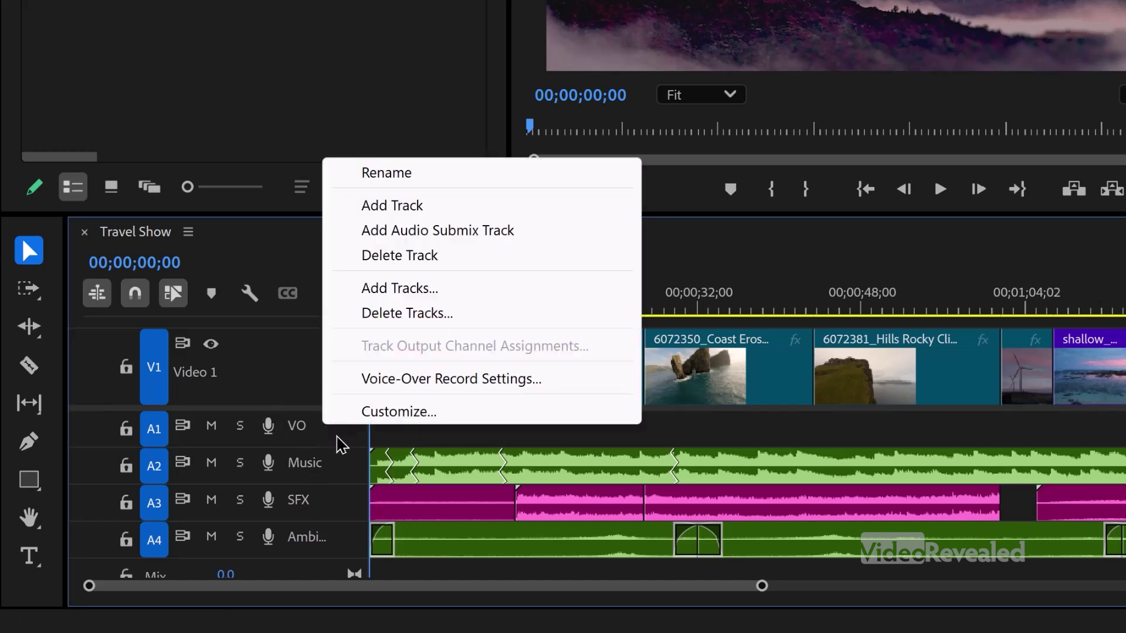
{"action": "left_click", "coordinate": [401, 413]}
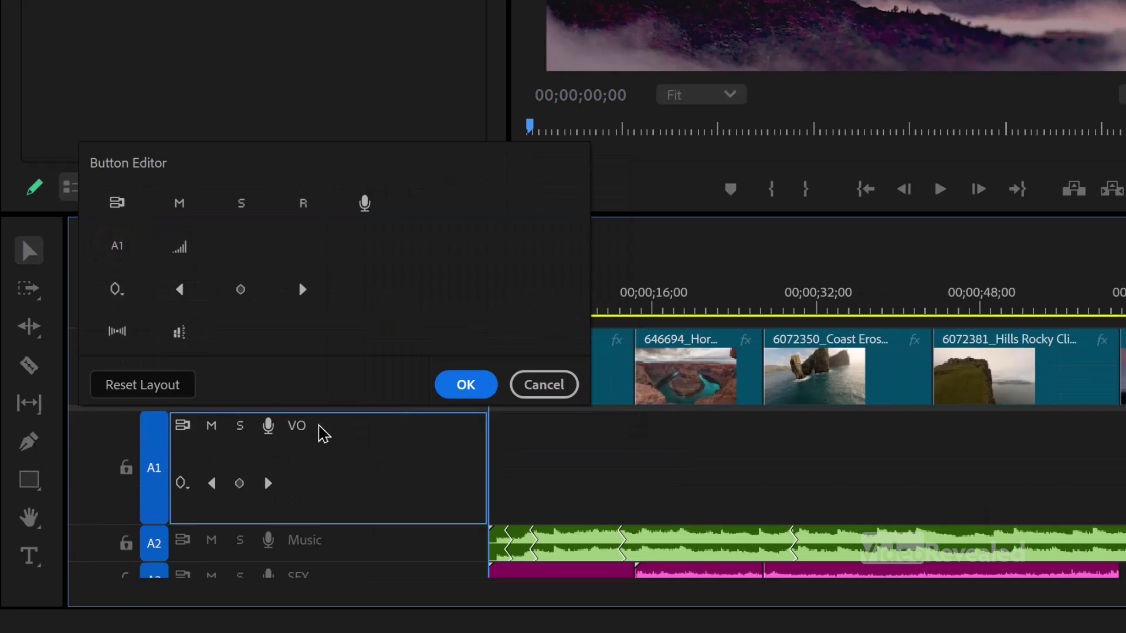
{"action": "left_click", "coordinate": [157, 385]}
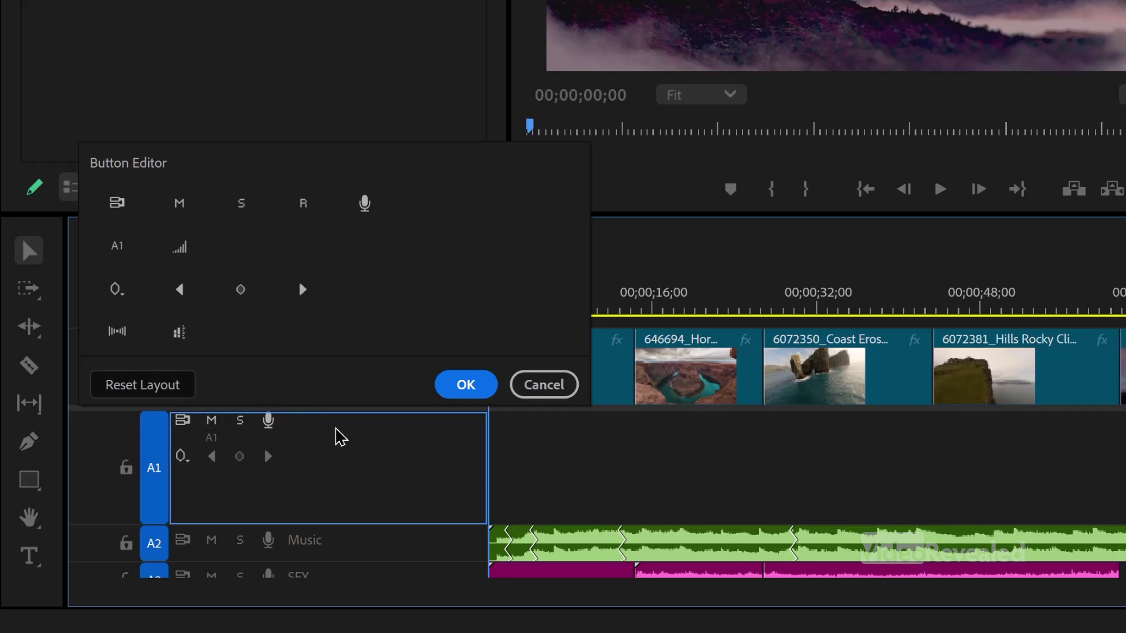
{"action": "left_click", "coordinate": [467, 385]}
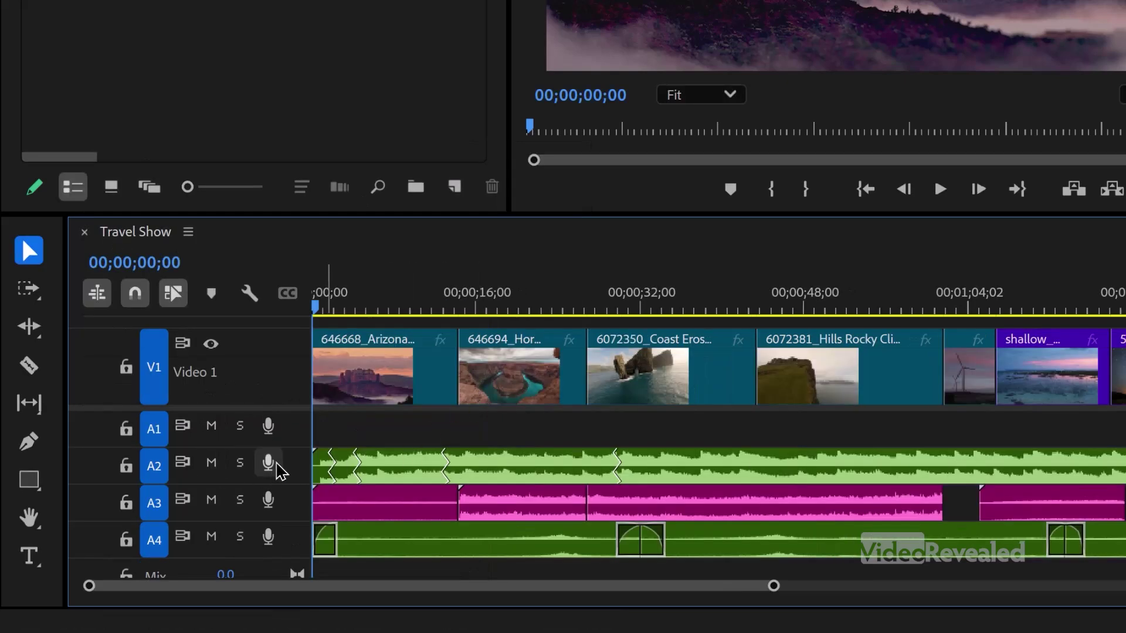
Customize the audio track headers by placing the track name beside the voice-over record microphone.
{"action": "right_click", "coordinate": [296, 432]}
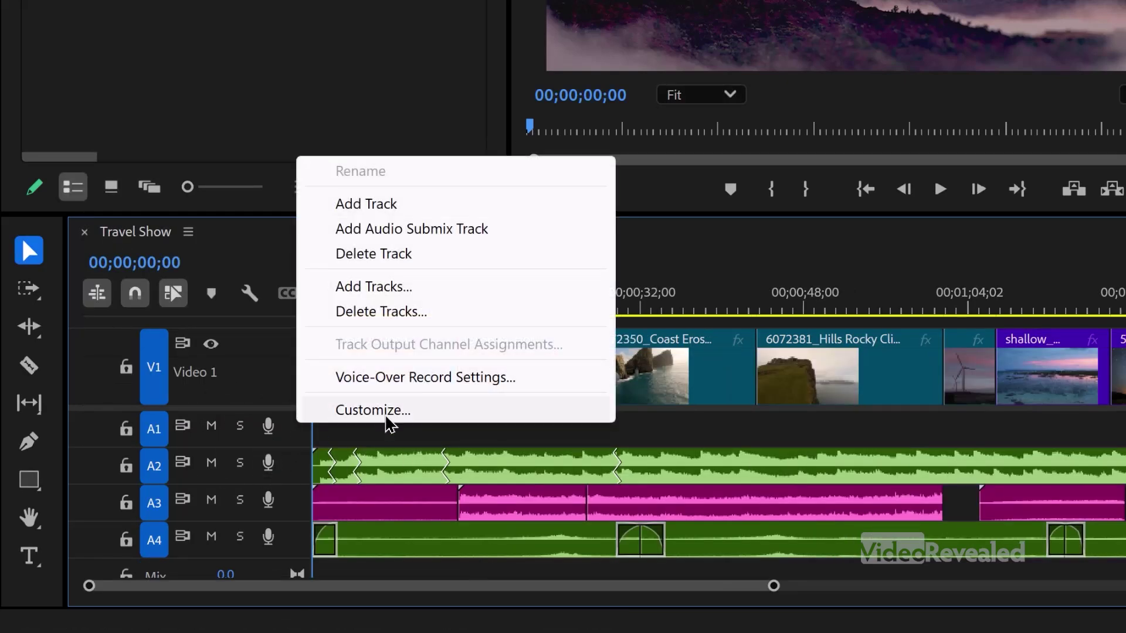
{"action": "left_click", "coordinate": [387, 419]}
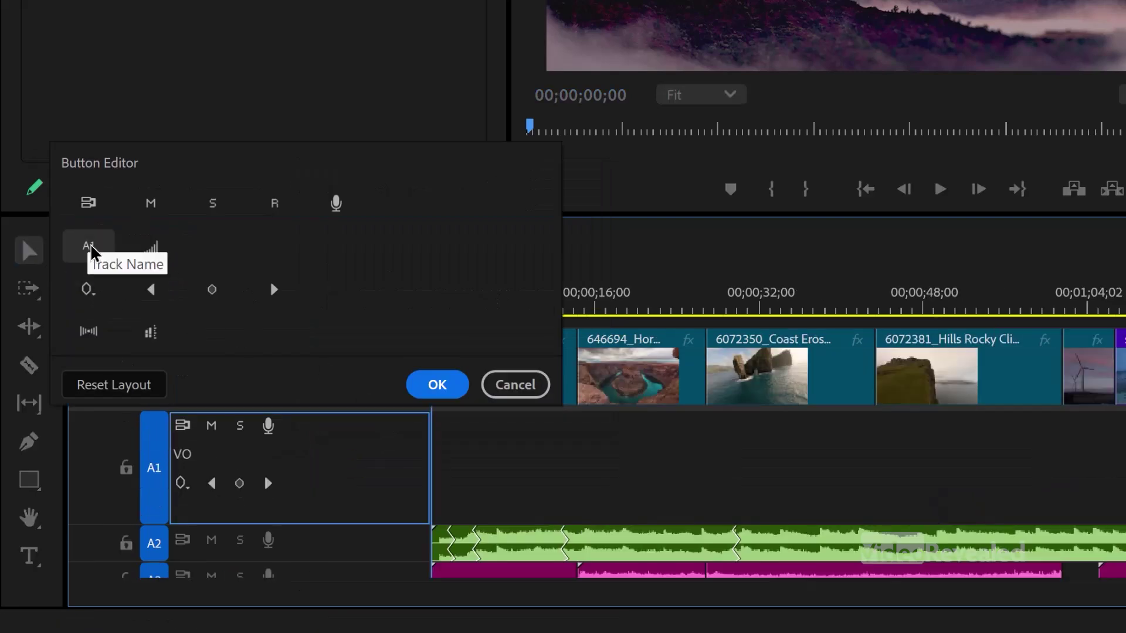
{"action": "left_click_drag", "start_coordinate": [92, 249], "coordinate": [297, 429]}
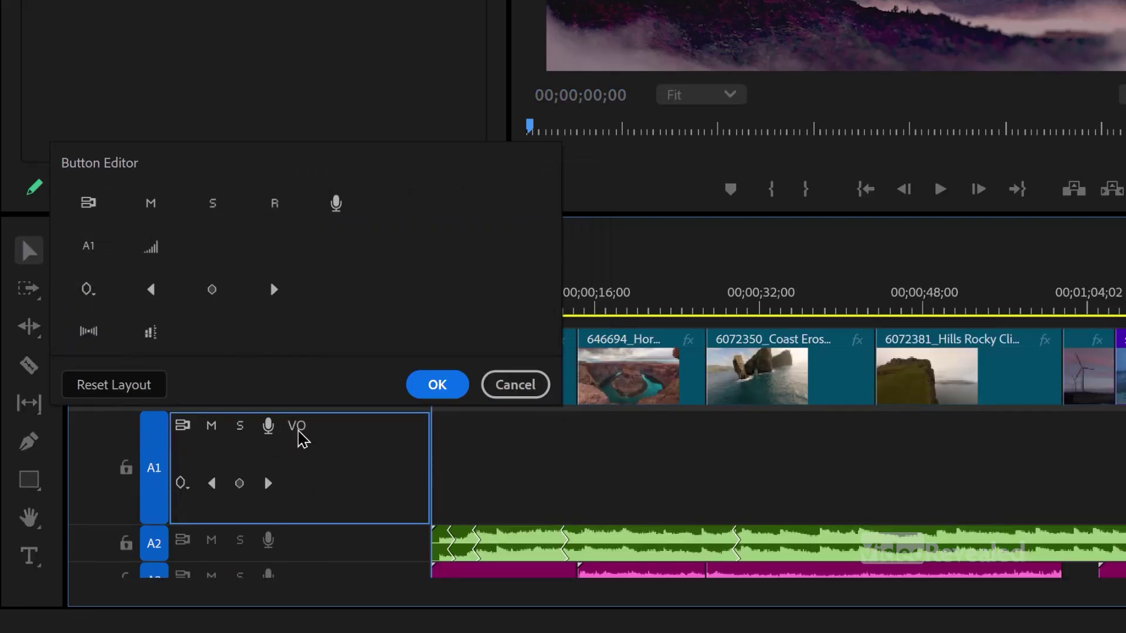
{"action": "left_click", "coordinate": [437, 385]}
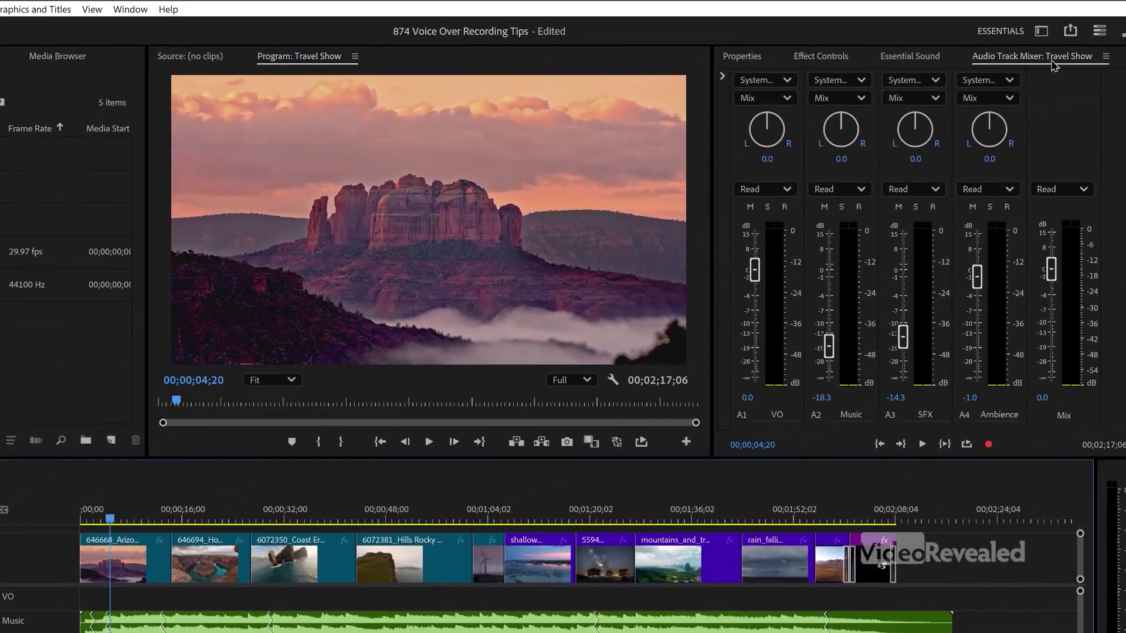
Check that the Audio Track Mixer for Travel Show is enabled and open the Music track's name there for editing.
{"action": "left_click", "coordinate": [130, 10]}
{"action": "mouse_move", "coordinate": [179, 183]}
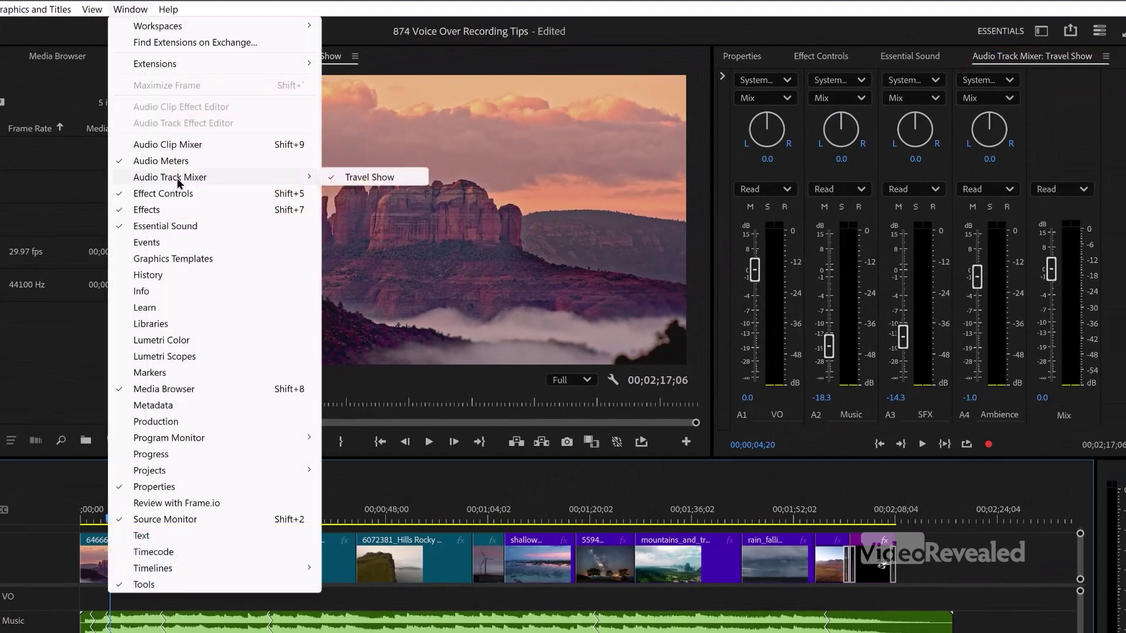
{"action": "left_click", "coordinate": [903, 421]}
{"action": "double_click", "coordinate": [851, 415]}
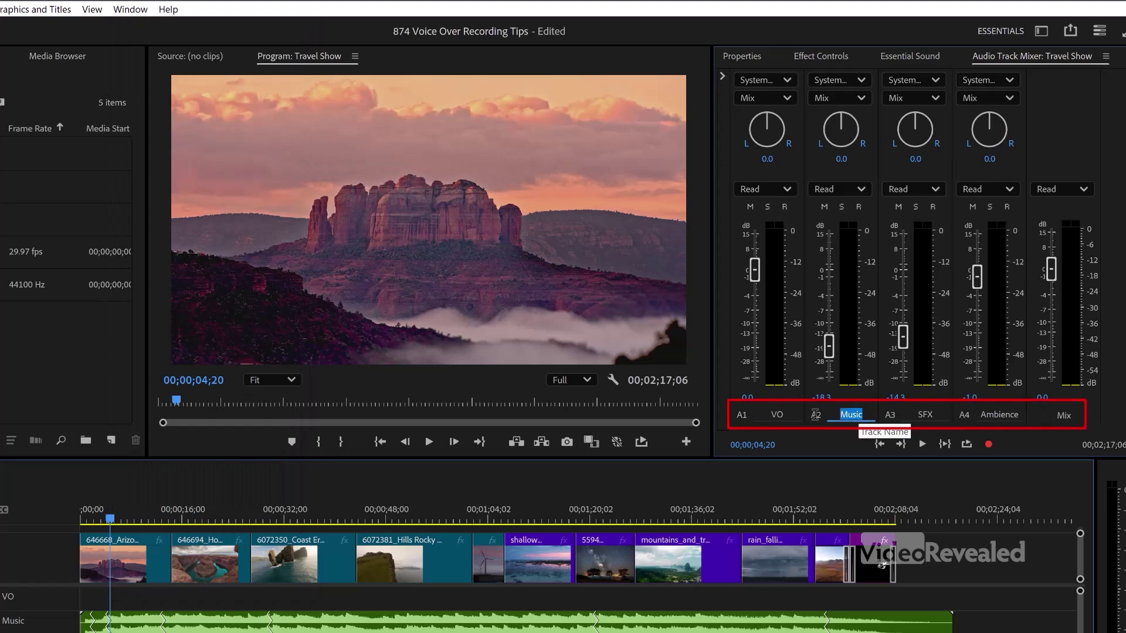
{"action": "key", "text": "Return"}
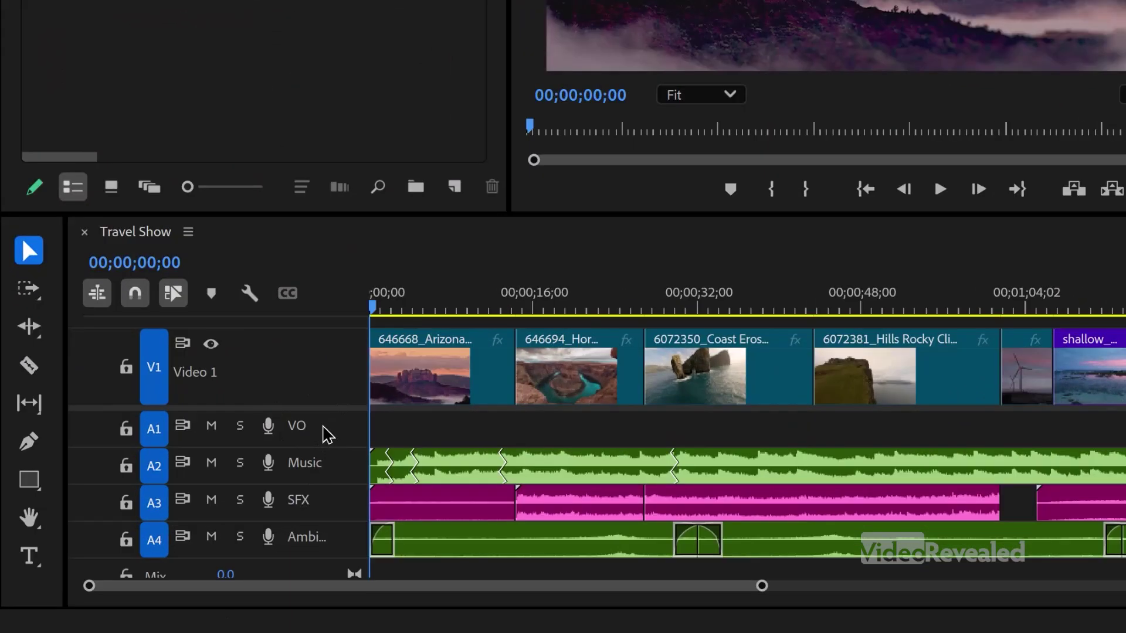
Add one mono audio track before the first track of the Travel Show sequence.
{"action": "right_click", "coordinate": [347, 438]}
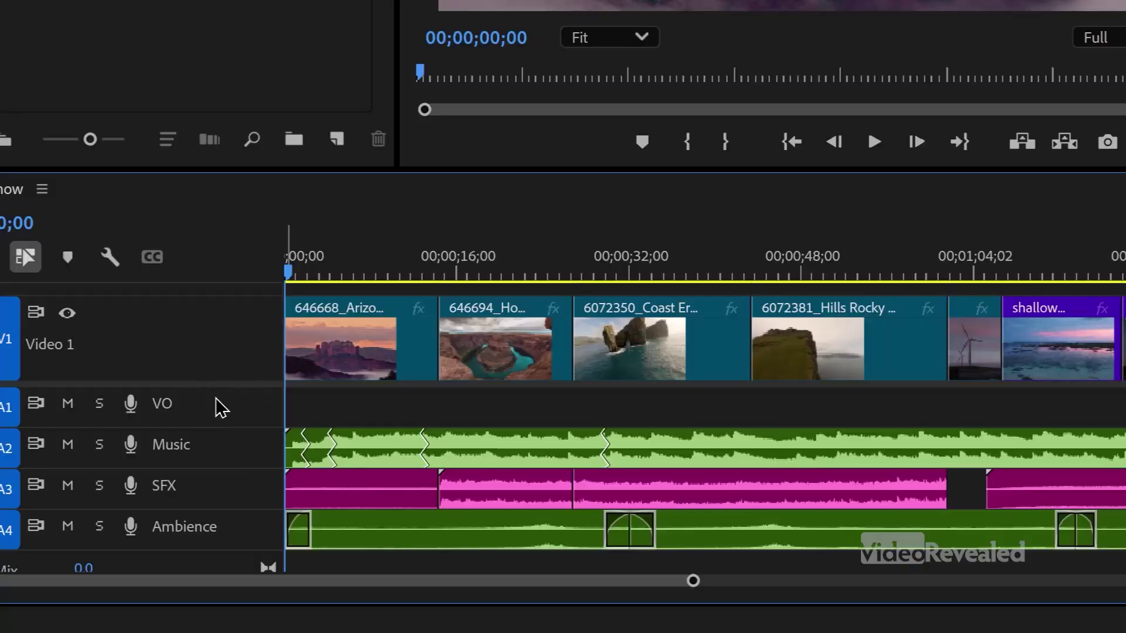
{"action": "right_click", "coordinate": [223, 407]}
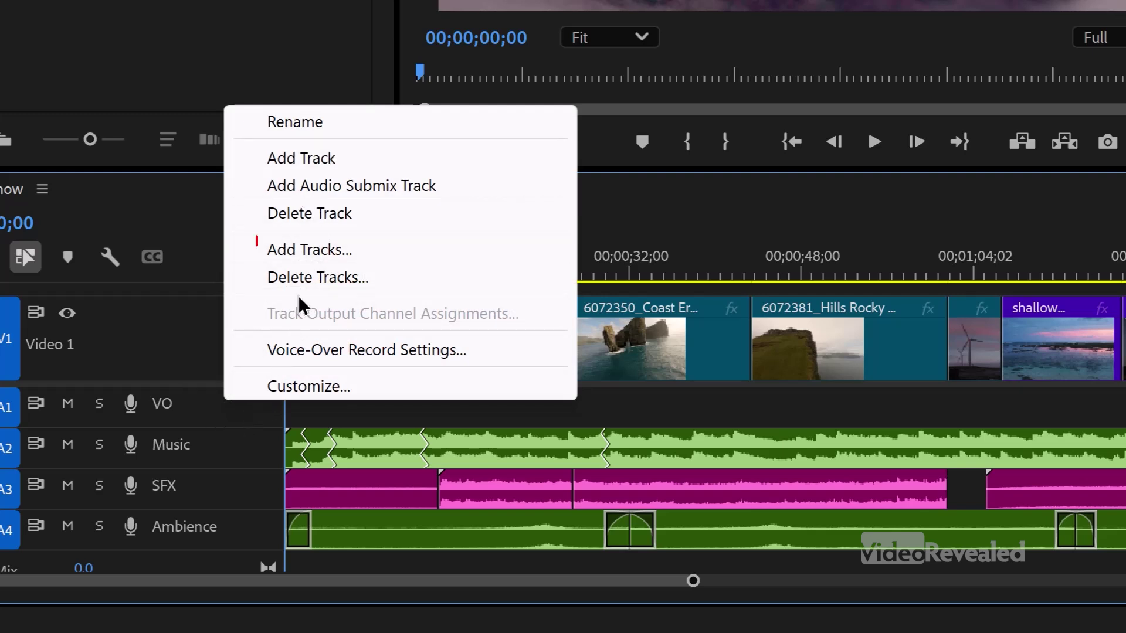
{"action": "left_click", "coordinate": [302, 251]}
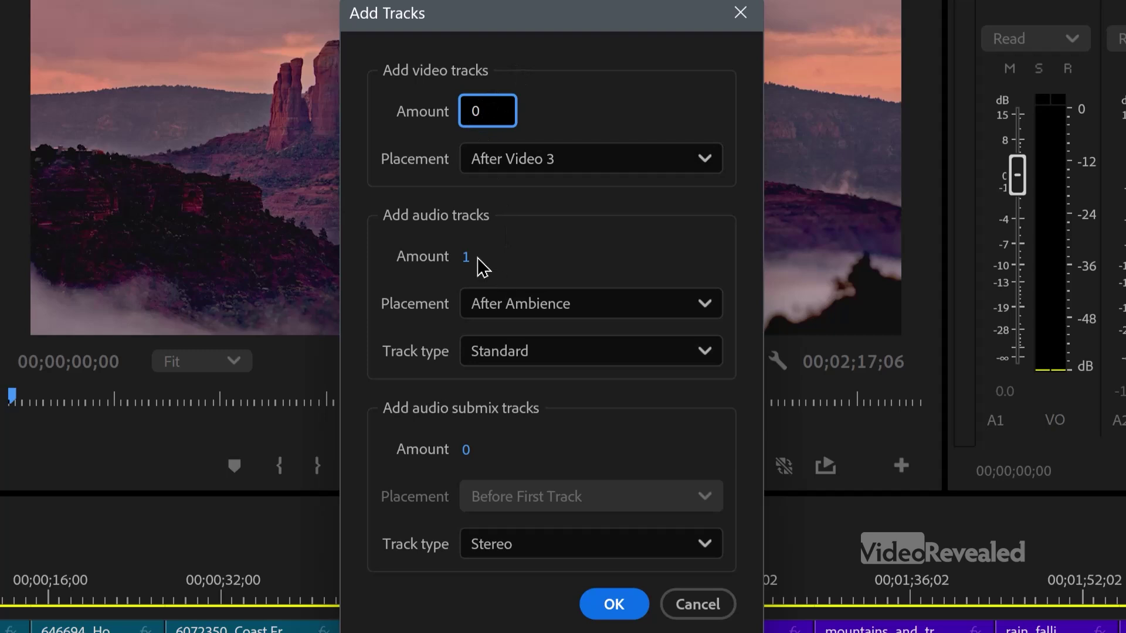
{"action": "left_click", "coordinate": [552, 309]}
{"action": "left_click", "coordinate": [558, 354]}
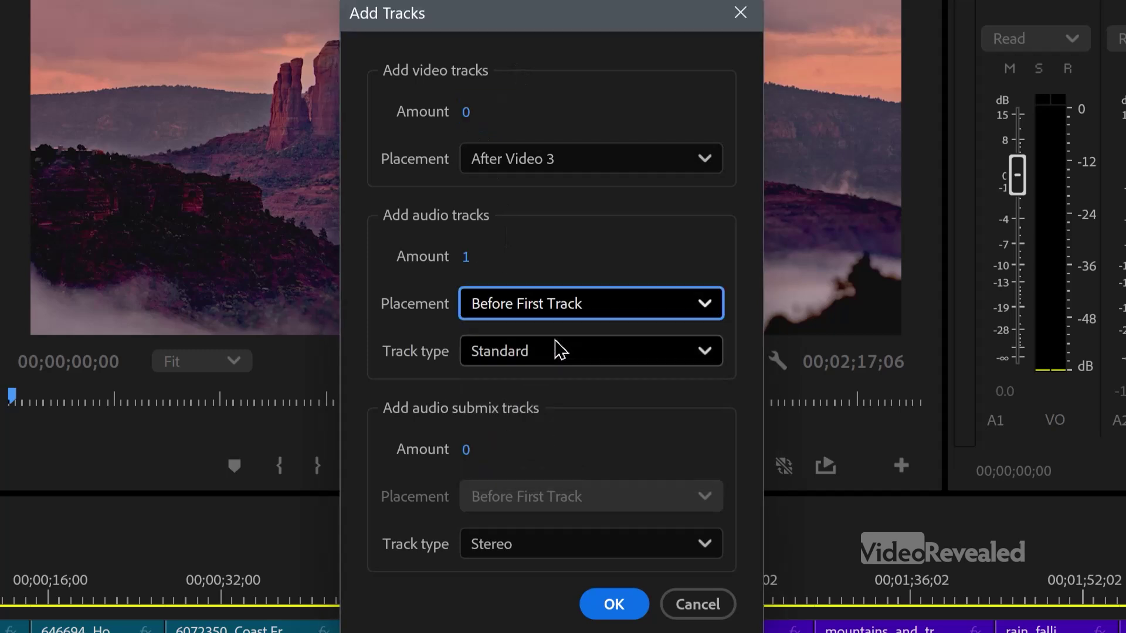
{"action": "left_click", "coordinate": [558, 354]}
{"action": "left_click", "coordinate": [548, 491]}
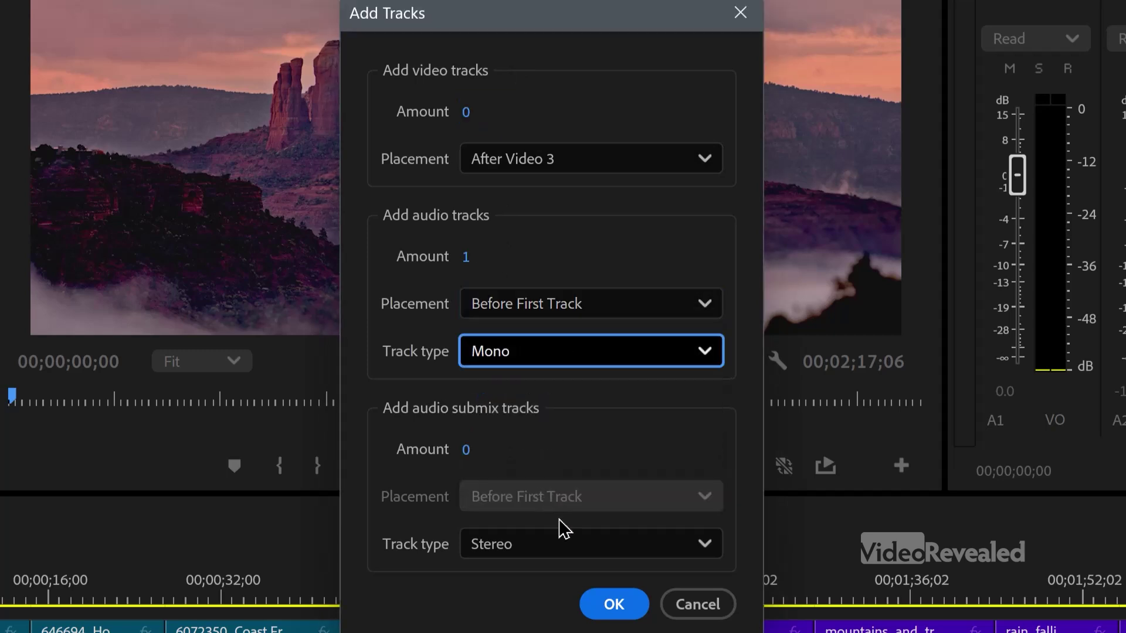
{"action": "left_click", "coordinate": [608, 604]}
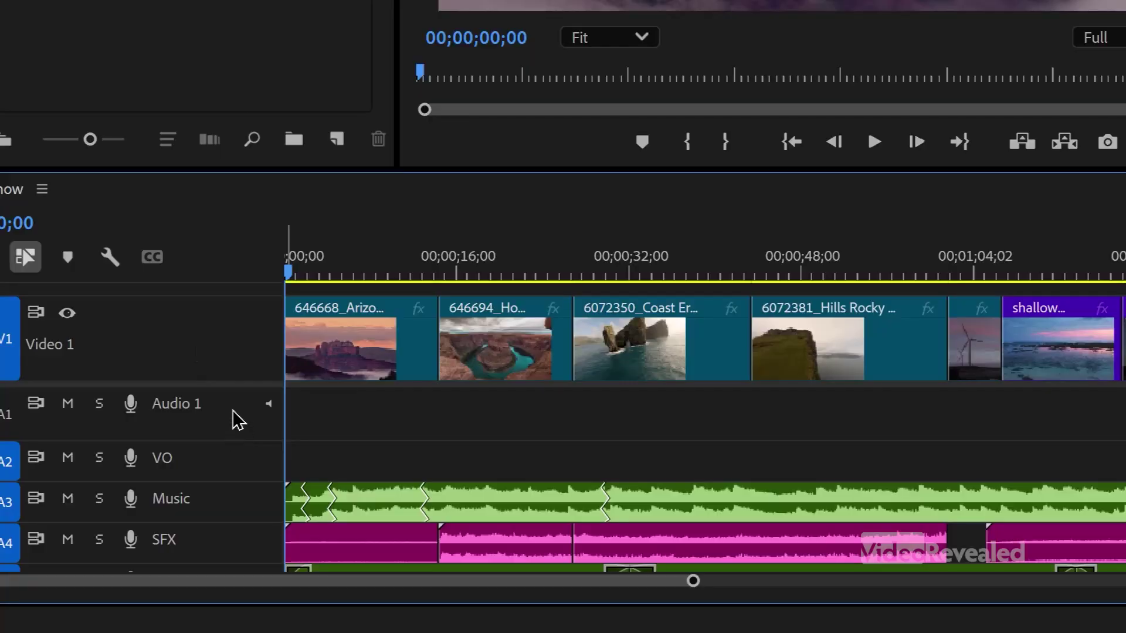
Check the available microphone sources in the voice-over record settings of the Audio 1 track and set the name to VO.
{"action": "right_click", "coordinate": [237, 420]}
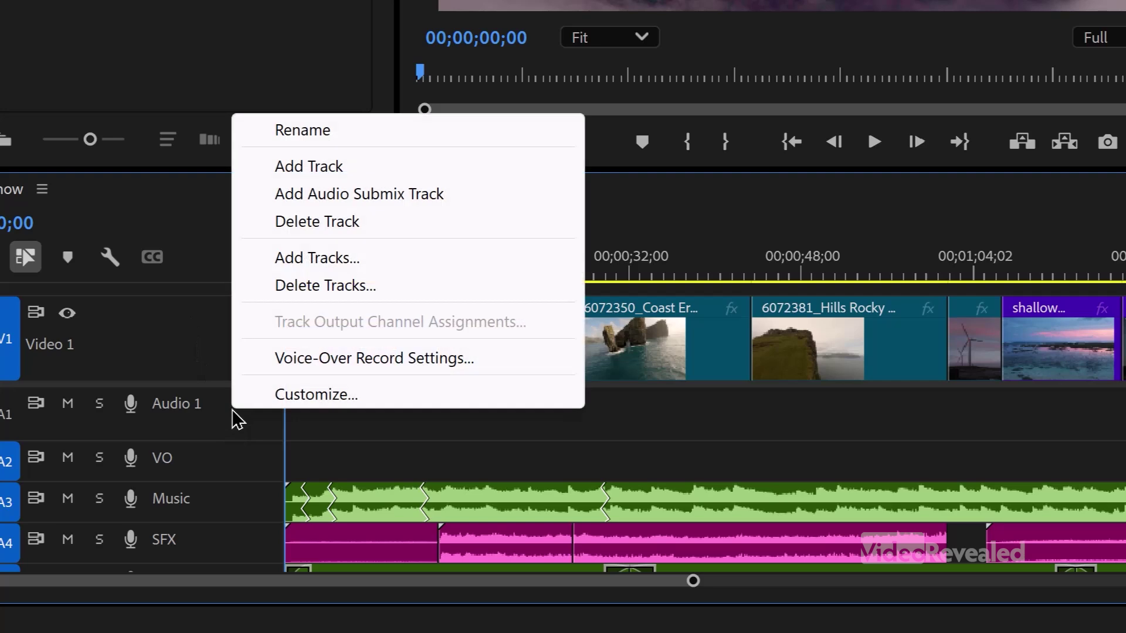
{"action": "left_click", "coordinate": [503, 360]}
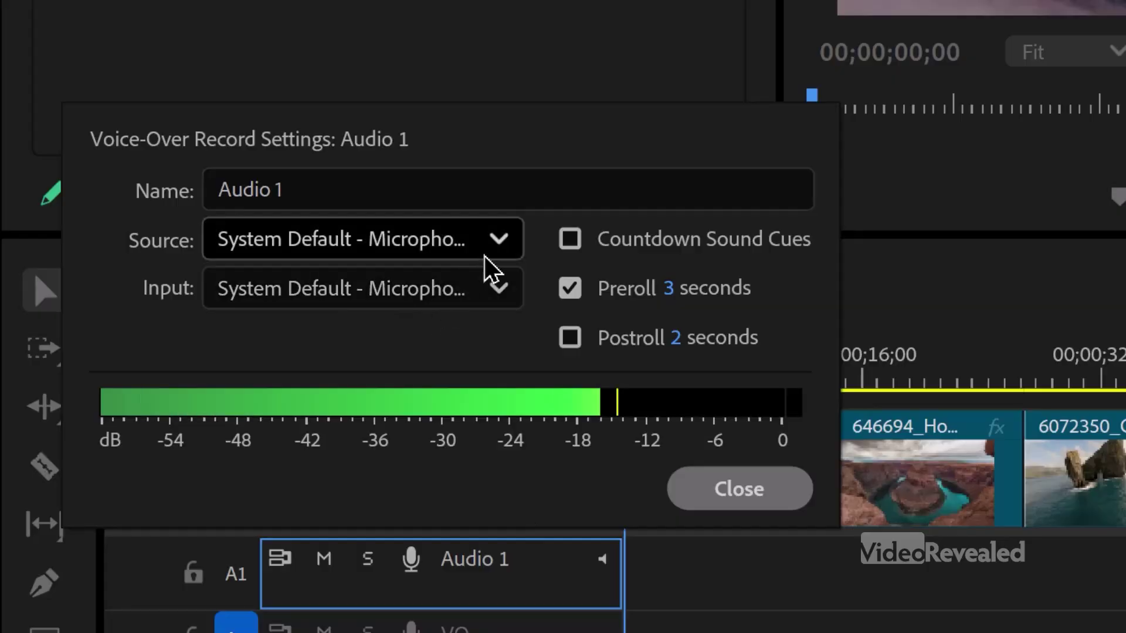
{"action": "left_click", "coordinate": [495, 243]}
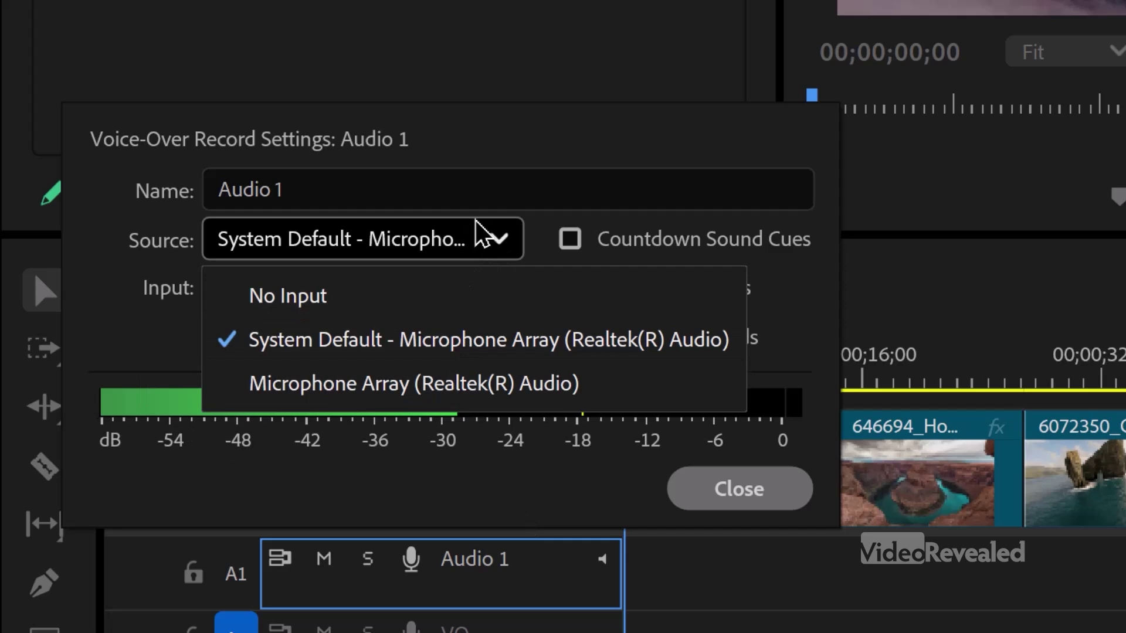
{"action": "left_click", "coordinate": [481, 228]}
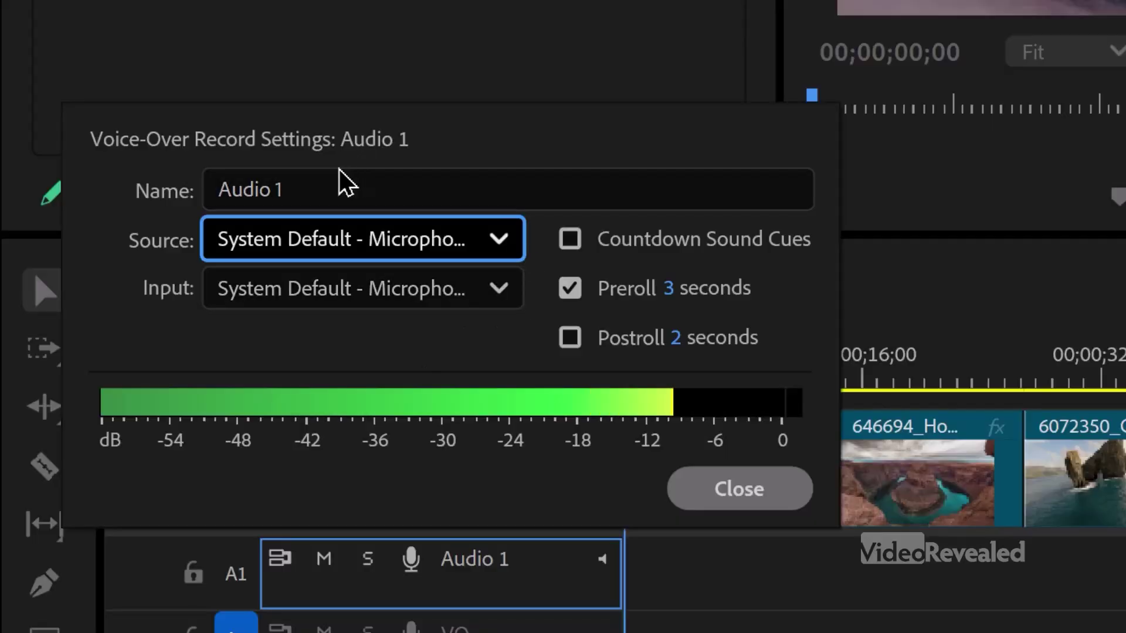
{"action": "left_click_drag", "start_coordinate": [304, 191], "coordinate": [173, 169]}
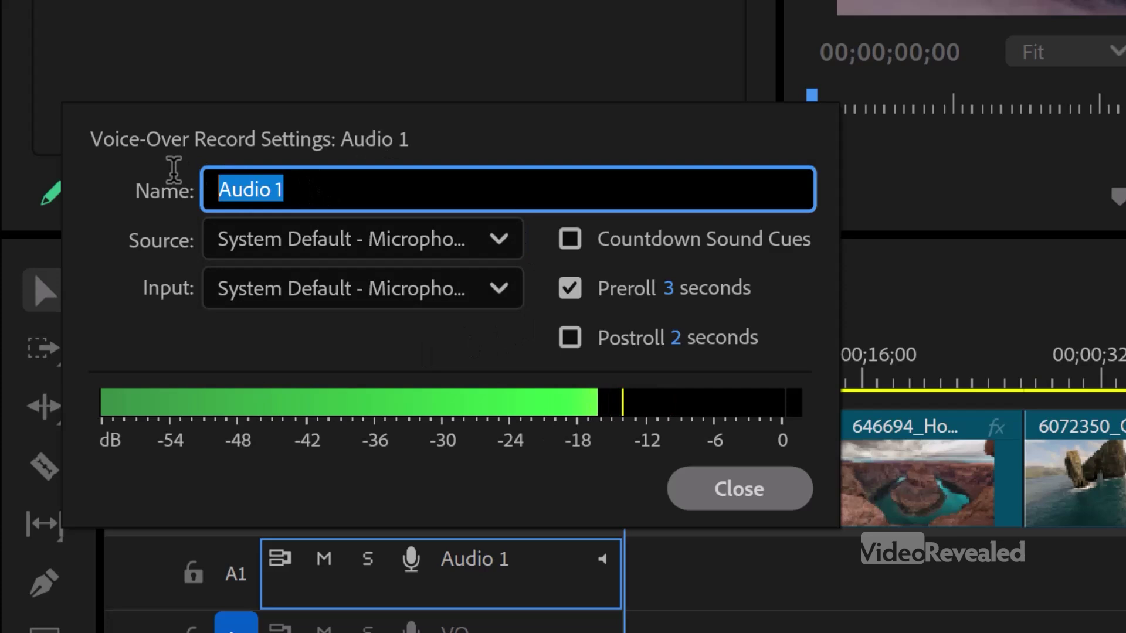
{"action": "type", "text": "VO"}
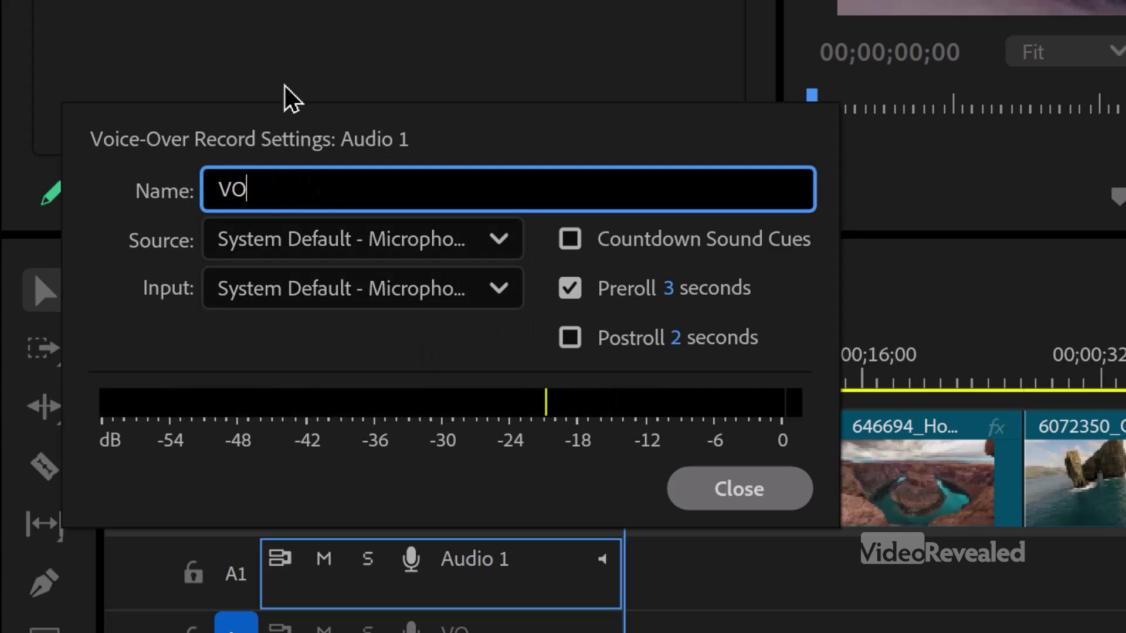
{"action": "left_click", "coordinate": [406, 330]}
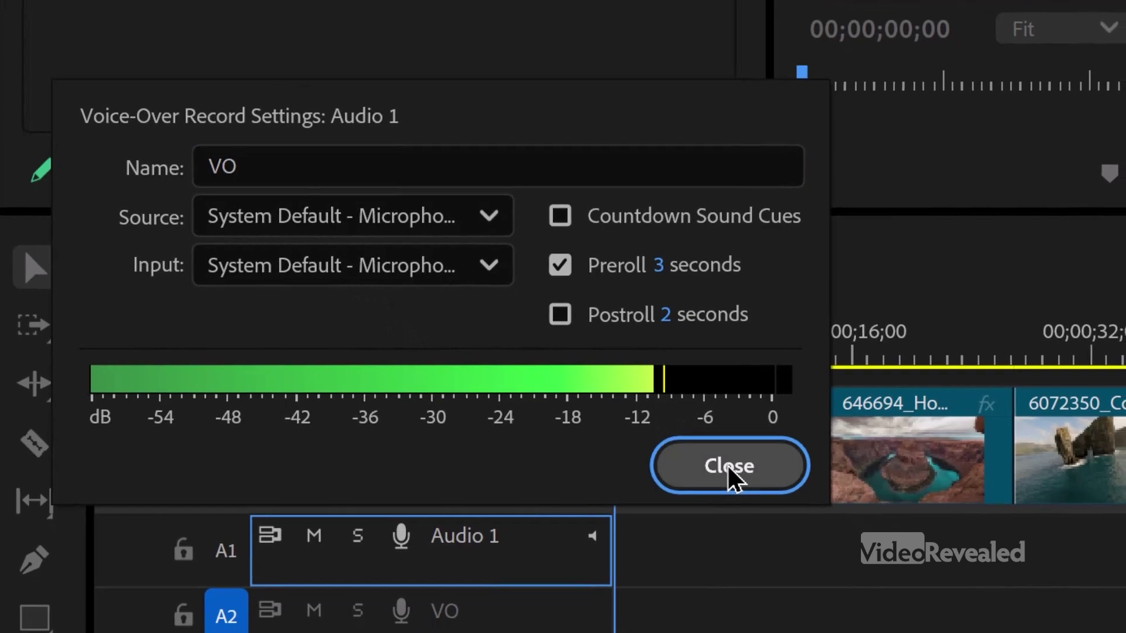
{"action": "left_click", "coordinate": [738, 492]}
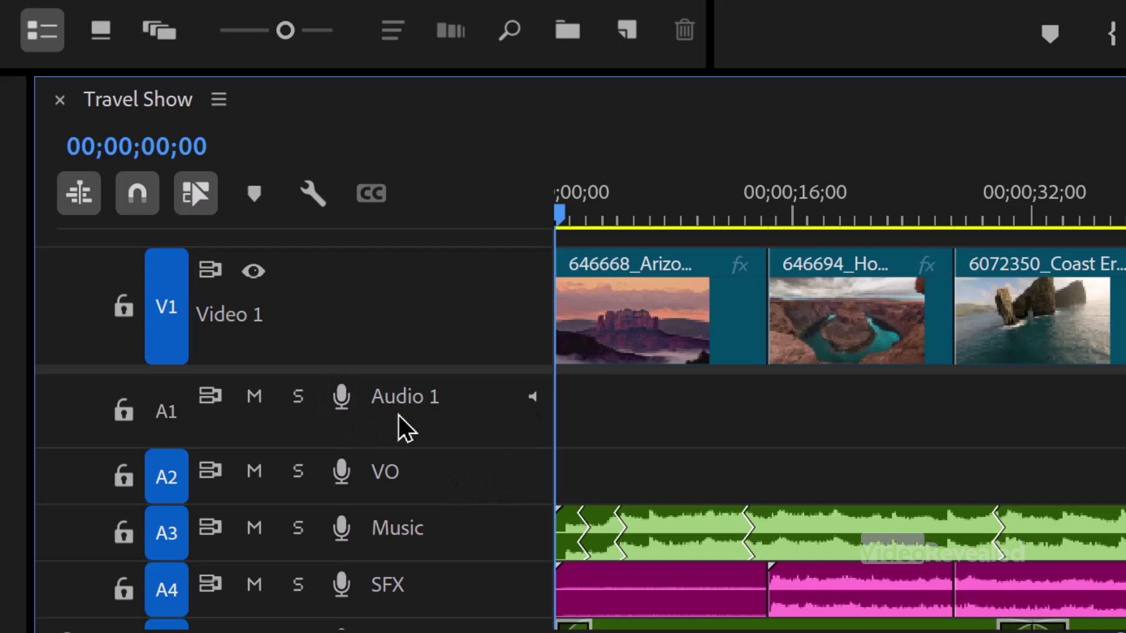
Enable Countdown Sound Cues in the voice-over record settings of the Audio 1 track.
{"action": "right_click", "coordinate": [450, 417]}
{"action": "left_click", "coordinate": [596, 358]}
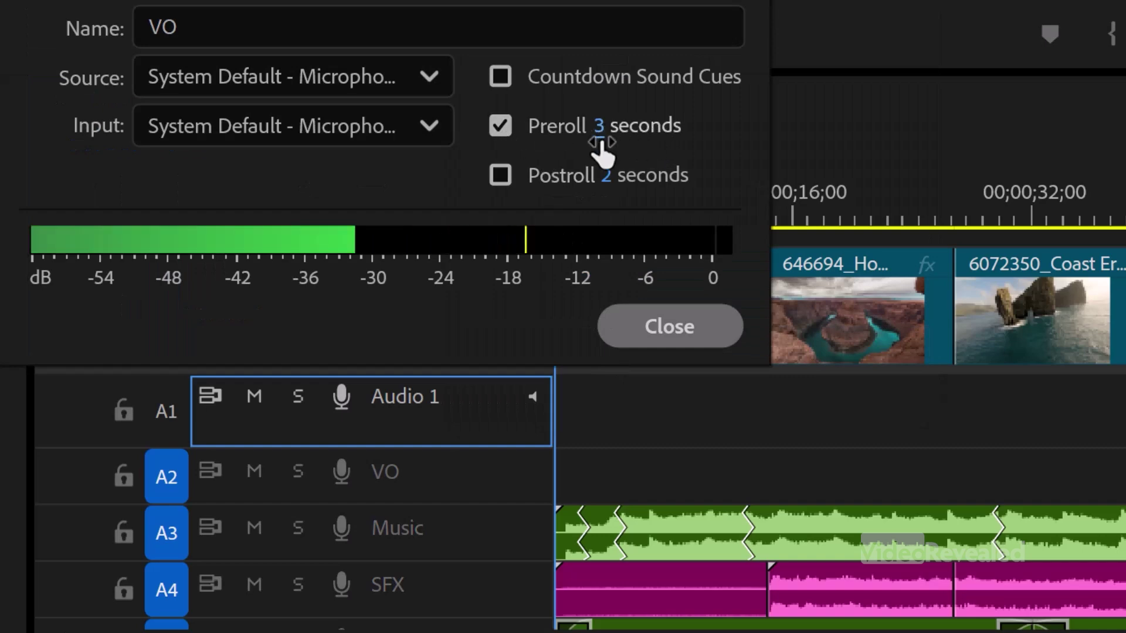
{"action": "left_click", "coordinate": [603, 80]}
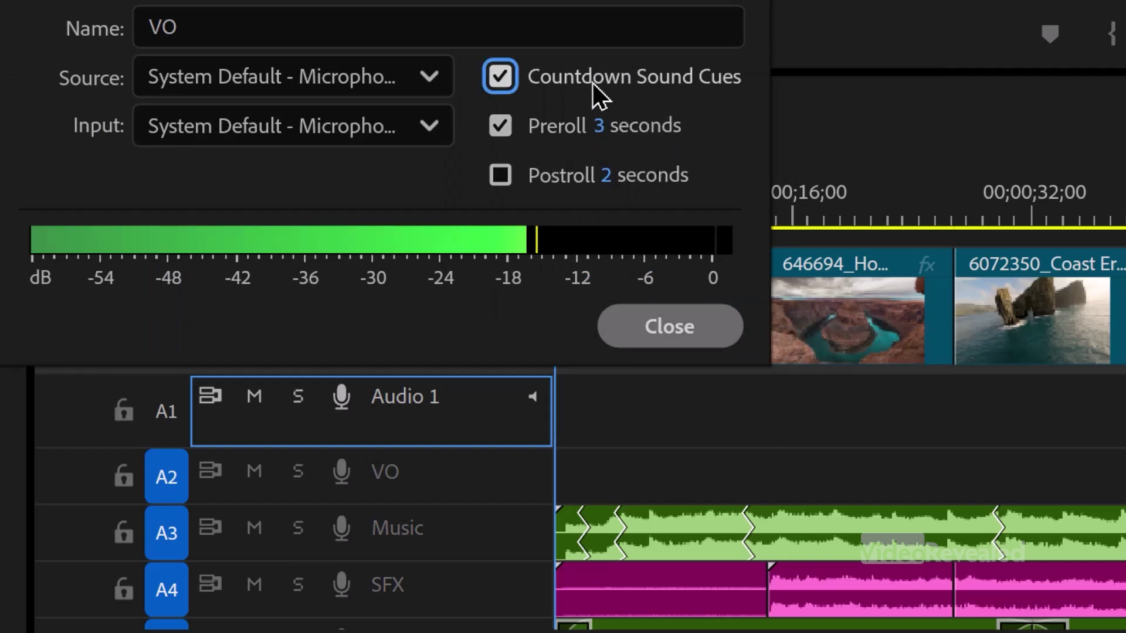
Turn off Countdown Sound Cues and close the voice-over record settings of the Audio 1 track.
{"action": "left_click", "coordinate": [579, 84]}
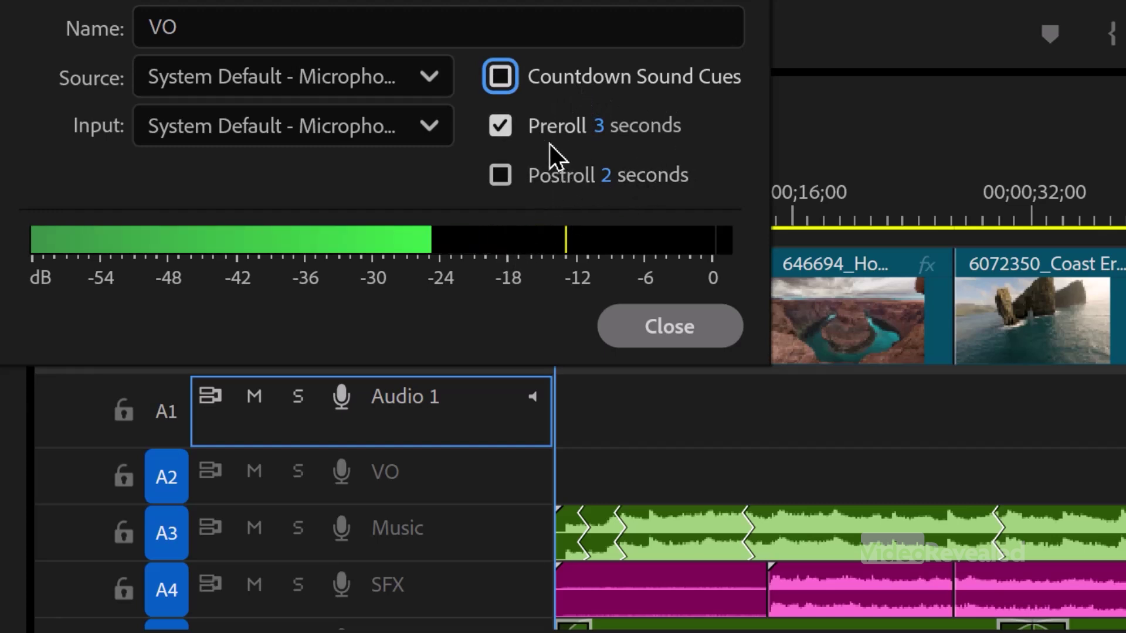
{"action": "left_click", "coordinate": [667, 330]}
{"action": "left_click", "coordinate": [638, 394]}
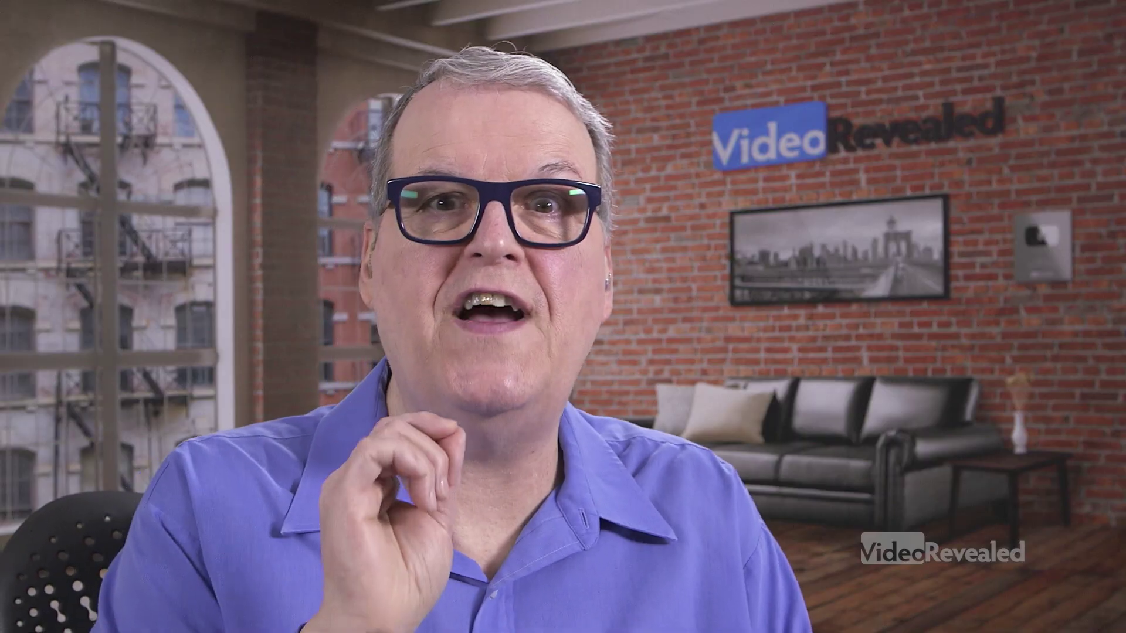
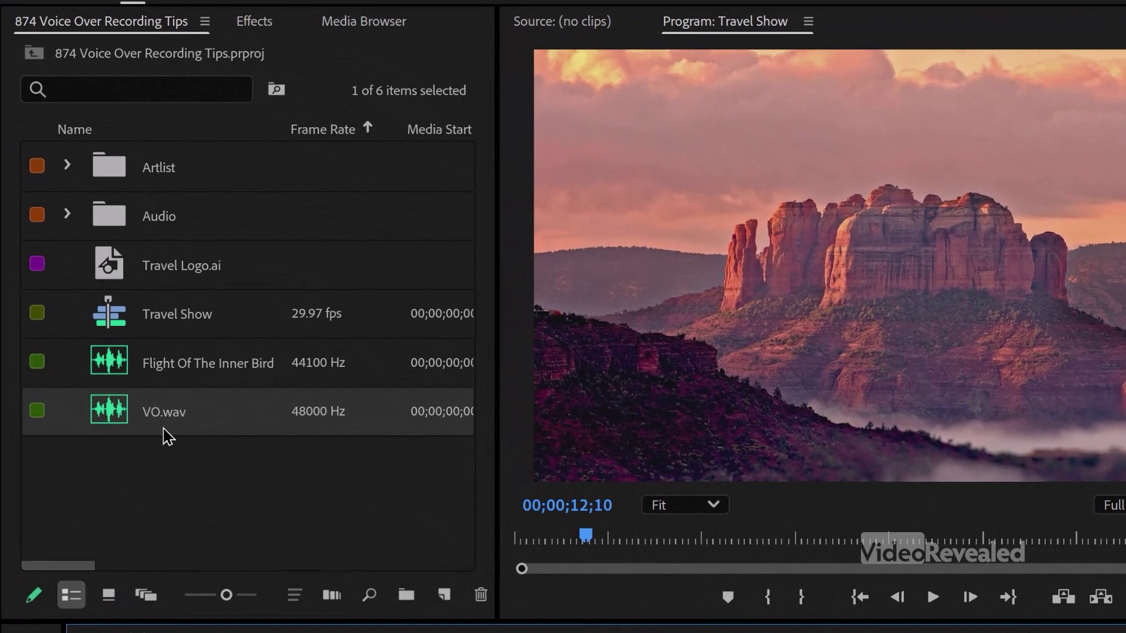
Create a new bin named 1-VO in the project for the voice-over recordings.
{"action": "mouse_move", "coordinate": [164, 429]}
{"action": "left_click", "coordinate": [204, 496]}
{"action": "left_click", "coordinate": [408, 596]}
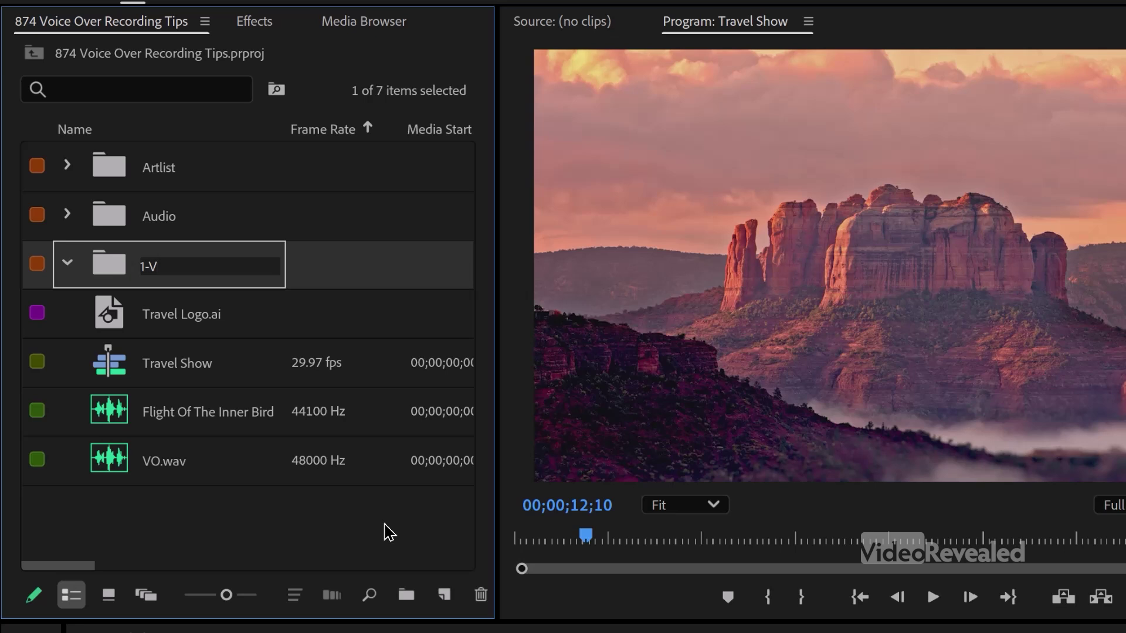
{"action": "key", "text": "Tab"}
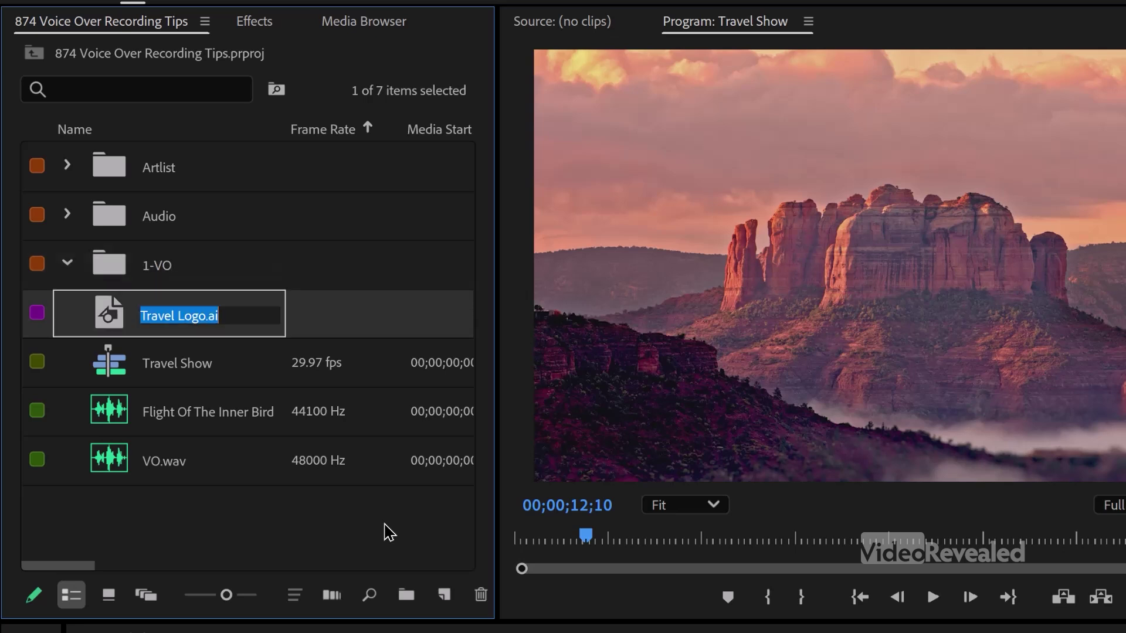
Sort the project items by name in ascending order and move VO.wav into the 1-VO bin.
{"action": "left_click", "coordinate": [168, 133]}
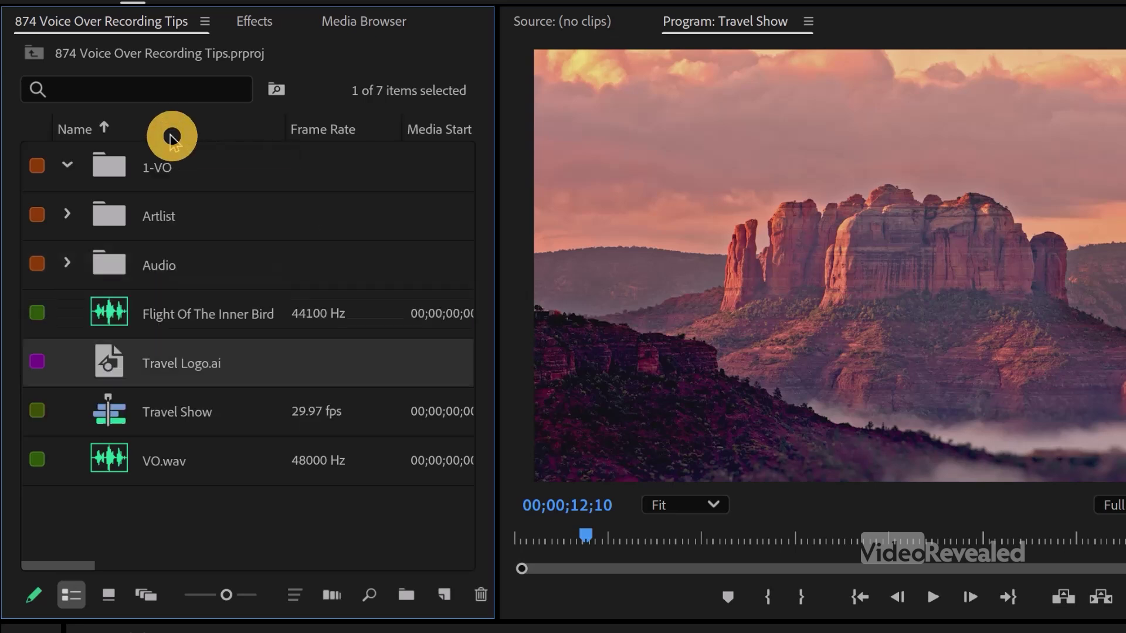
{"action": "left_click", "coordinate": [134, 134]}
{"action": "left_click", "coordinate": [133, 133]}
{"action": "left_click", "coordinate": [147, 124]}
{"action": "left_click", "coordinate": [147, 132]}
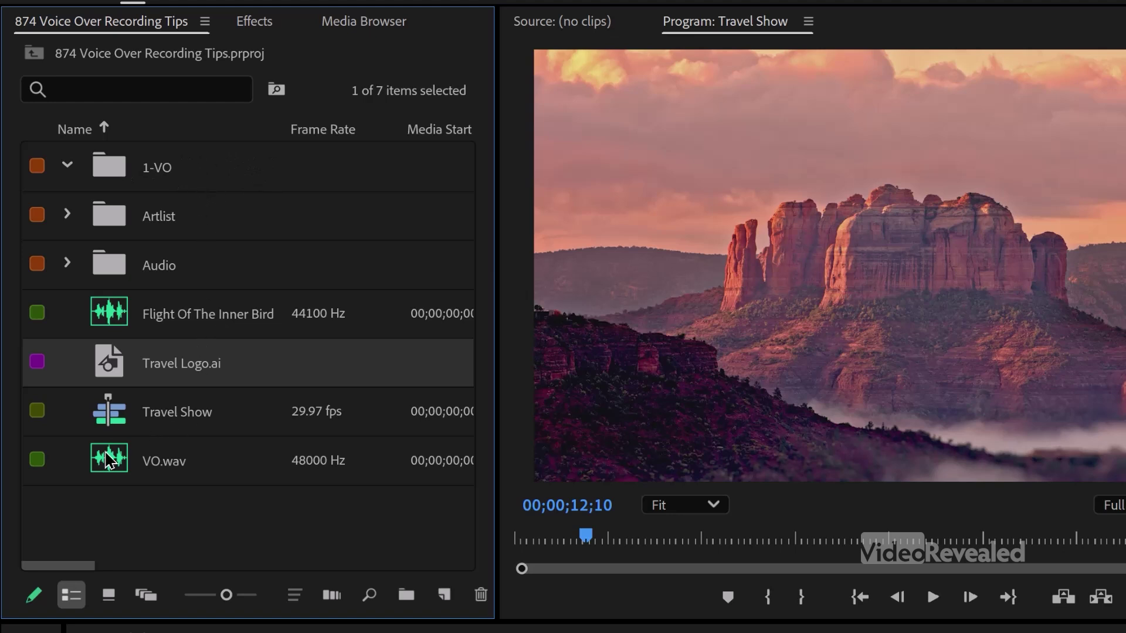
{"action": "left_click_drag", "start_coordinate": [108, 461], "coordinate": [133, 170]}
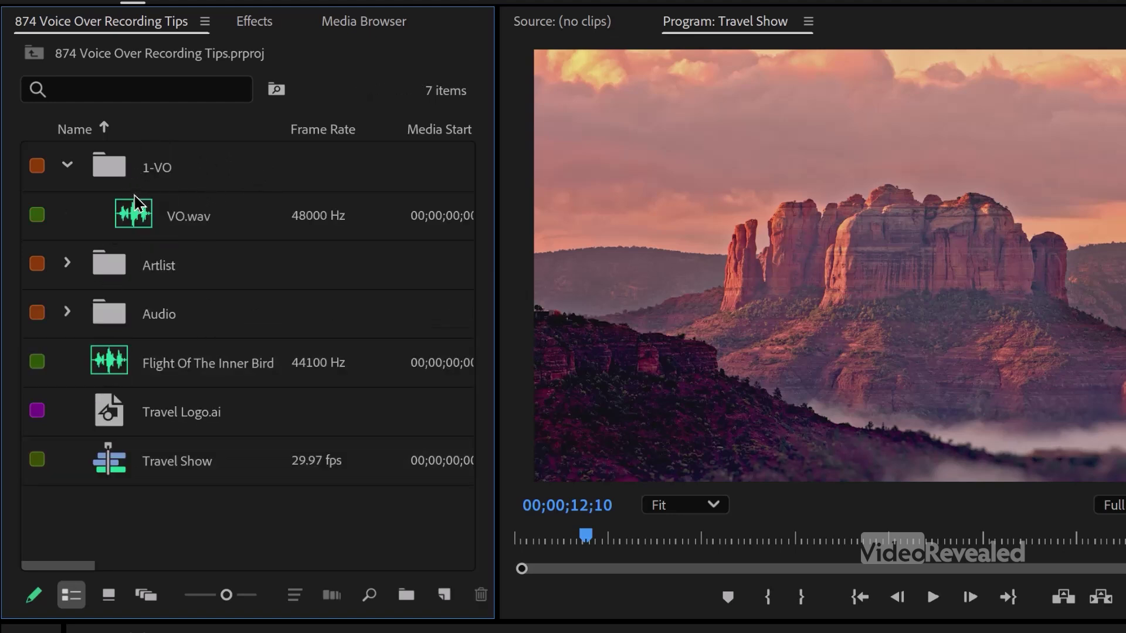
{"action": "left_click", "coordinate": [106, 176]}
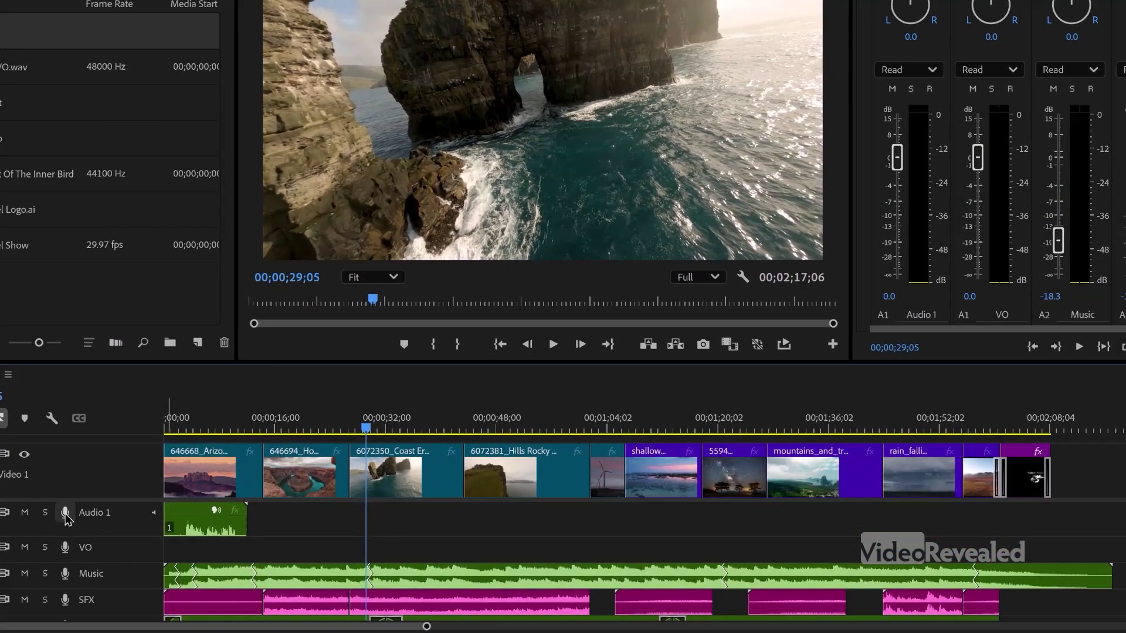
Record a voice-over on the Audio 1 track from 00;00;29;05 to about 00;00;38;03 and move the new clip into the 1-VO bin.
{"action": "left_click", "coordinate": [66, 516]}
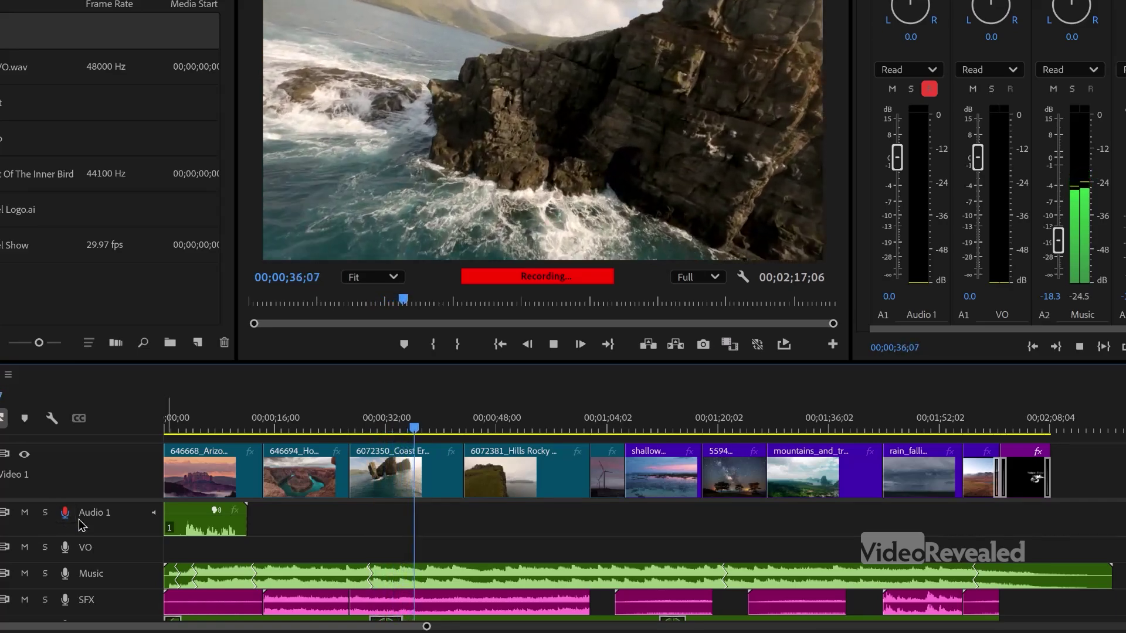
{"action": "key", "text": "space"}
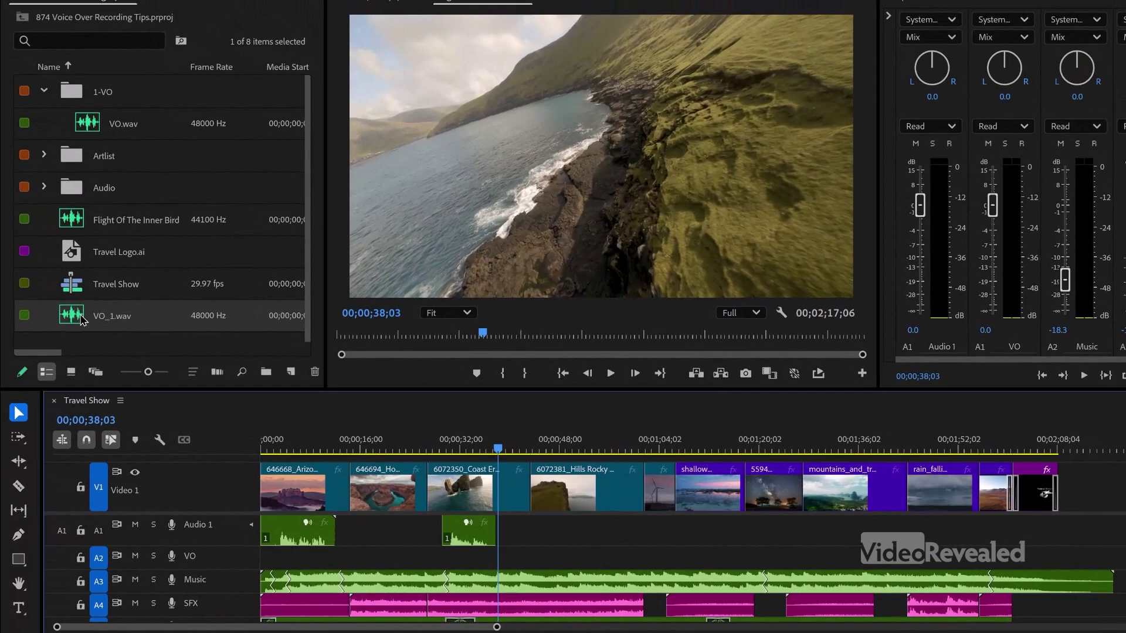
{"action": "left_click_drag", "start_coordinate": [81, 318], "coordinate": [101, 107]}
Record a voice-over on the Audio 1 track from 00;01;07;28 to about 00;01;15;12 and move the new clip into the 1-VO bin.
{"action": "left_click_drag", "start_coordinate": [613, 448], "coordinate": [682, 448]}
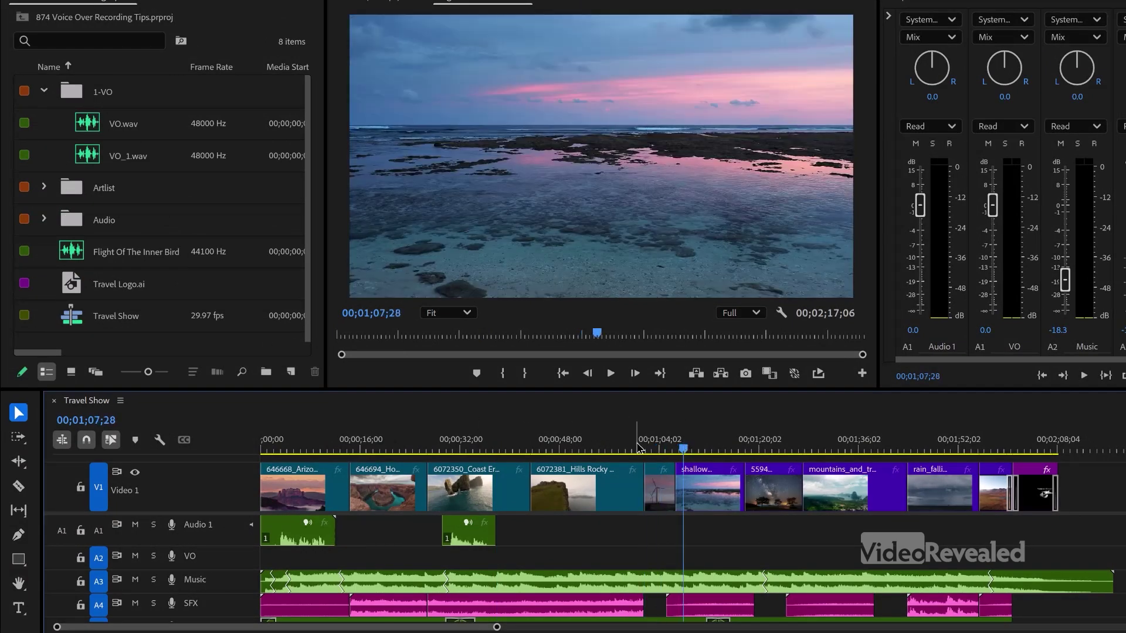
{"action": "left_click", "coordinate": [170, 526]}
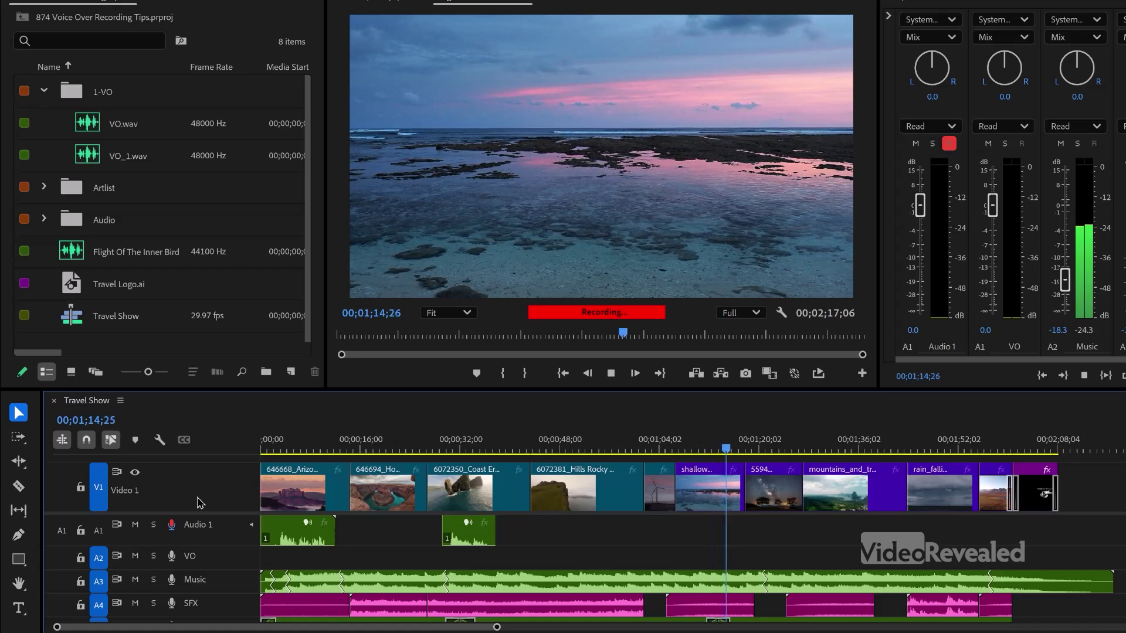
{"action": "key", "text": "space"}
{"action": "left_click_drag", "start_coordinate": [75, 304], "coordinate": [75, 242]}
{"action": "left_click_drag", "start_coordinate": [92, 99], "coordinate": [100, 92]}
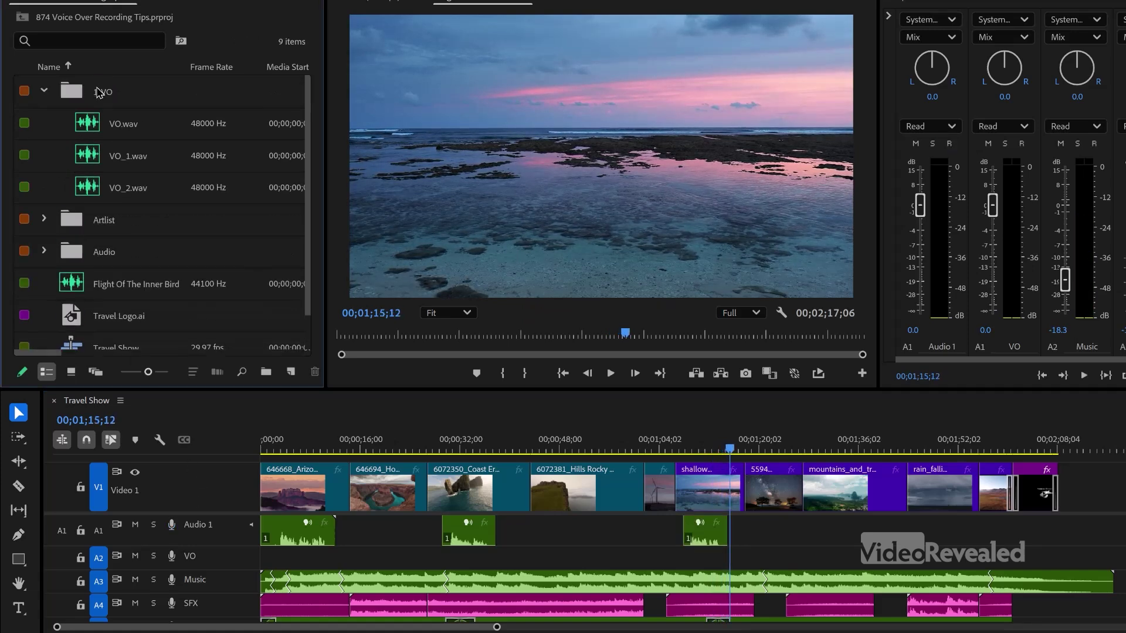
Record a voice-over on the Audio 1 track from 00;01;31;24 to about 00;01;40;07 and move the new clip into the 1-VO bin.
{"action": "left_click_drag", "start_coordinate": [141, 375], "coordinate": [115, 376]}
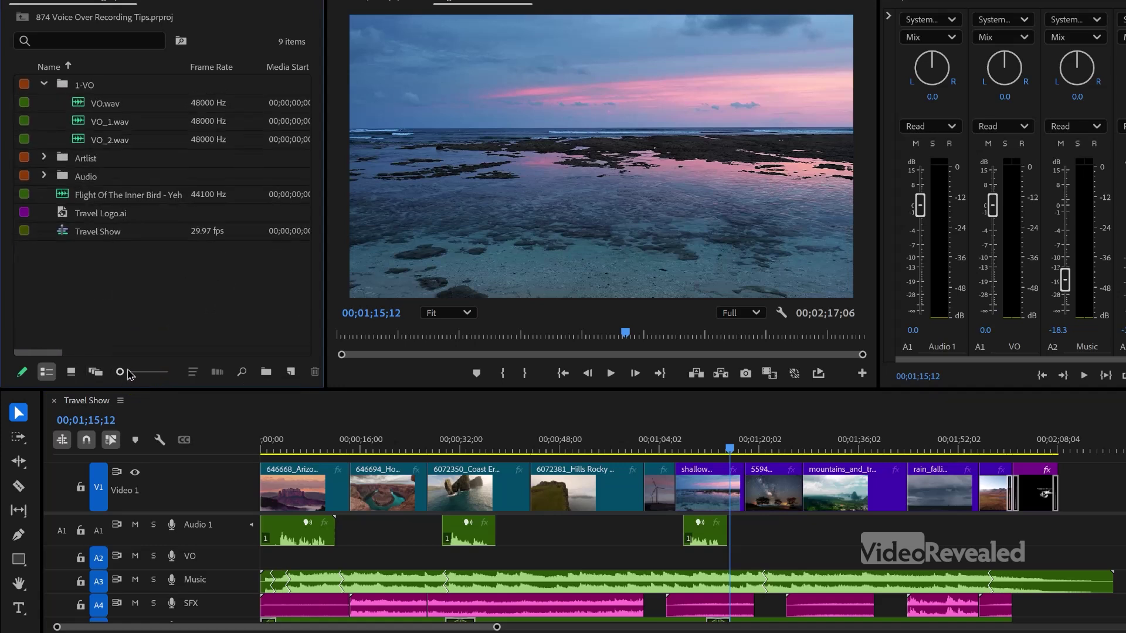
{"action": "left_click", "coordinate": [832, 444]}
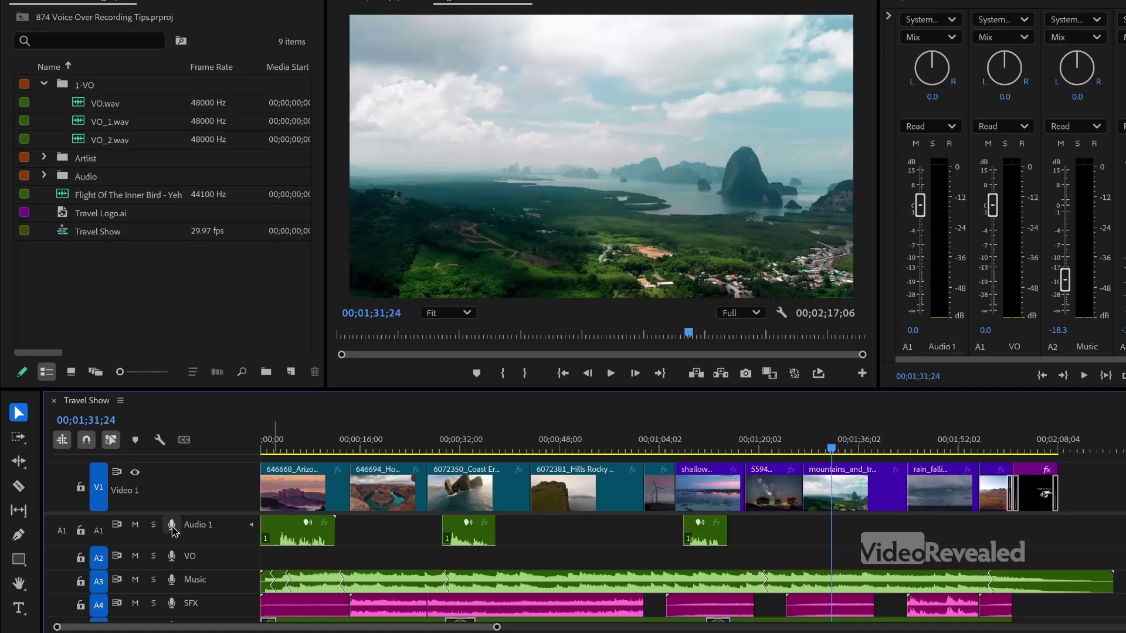
{"action": "left_click", "coordinate": [172, 525]}
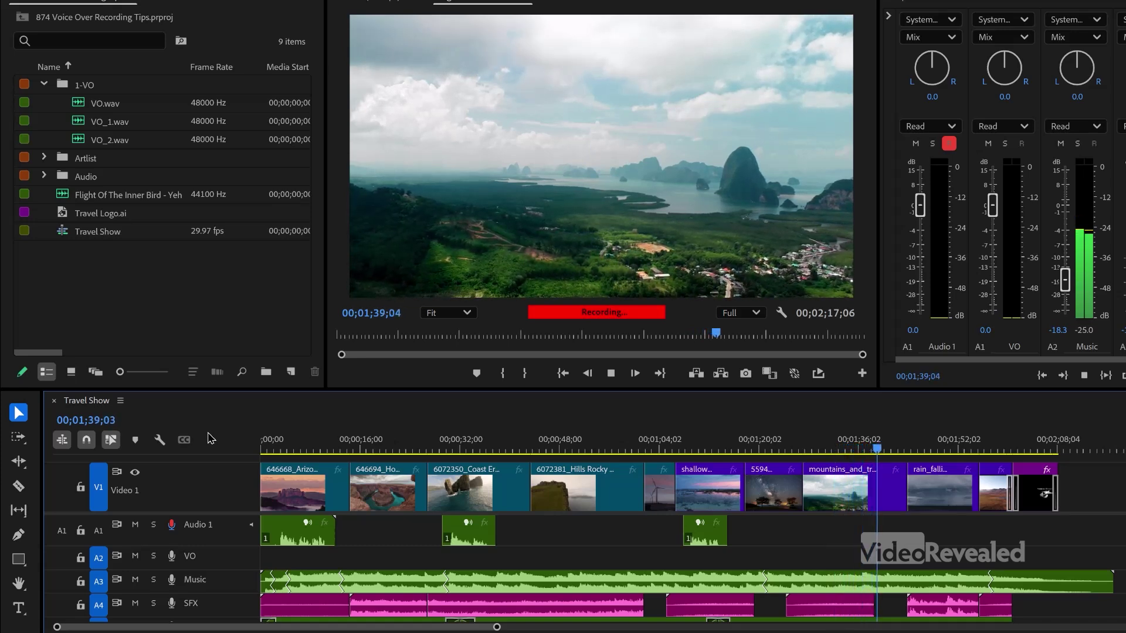
{"action": "key", "text": "space"}
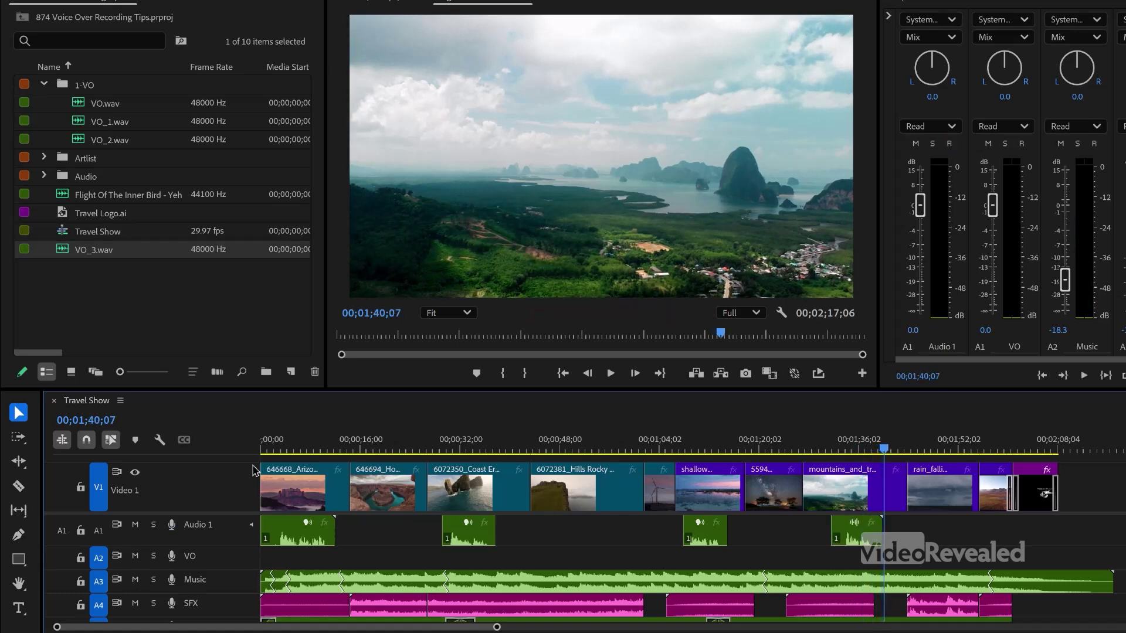
{"action": "left_click_drag", "start_coordinate": [66, 258], "coordinate": [88, 85]}
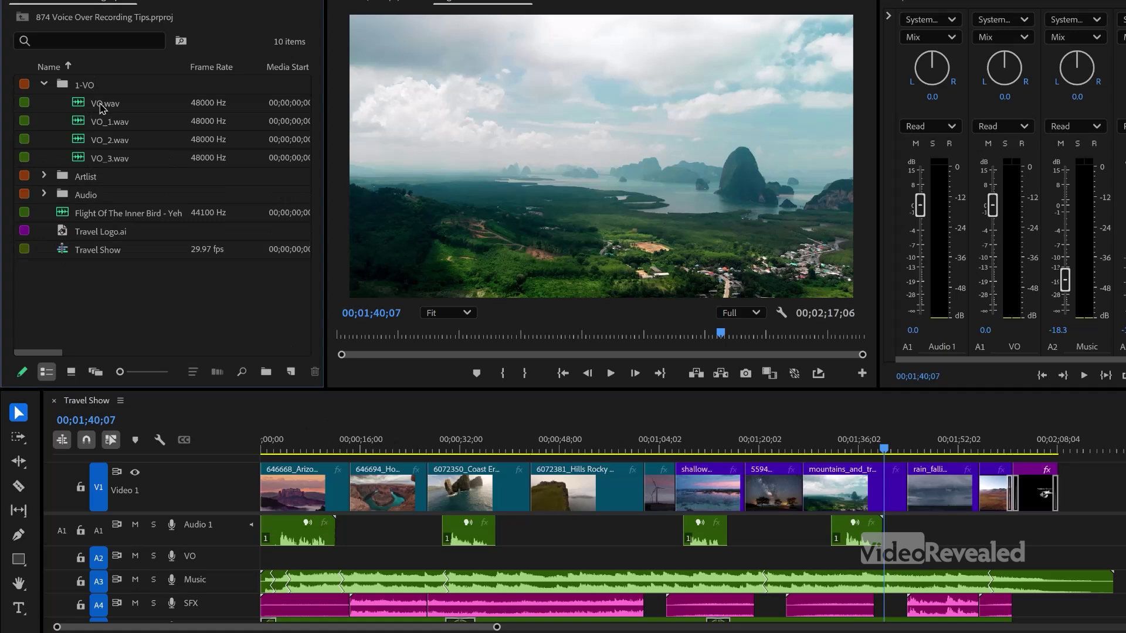
Reveal VO.wav in File Explorer and go up two levels to check where the Adobe Premiere Pro Captured Audio folder is stored.
{"action": "right_click", "coordinate": [100, 108]}
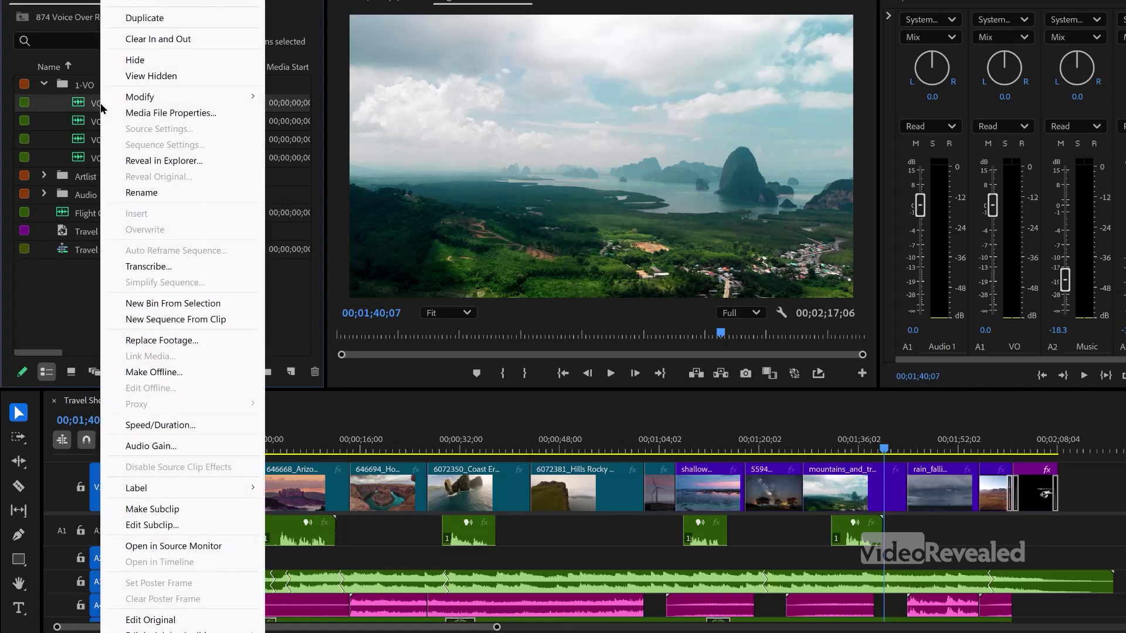
{"action": "left_click", "coordinate": [200, 164]}
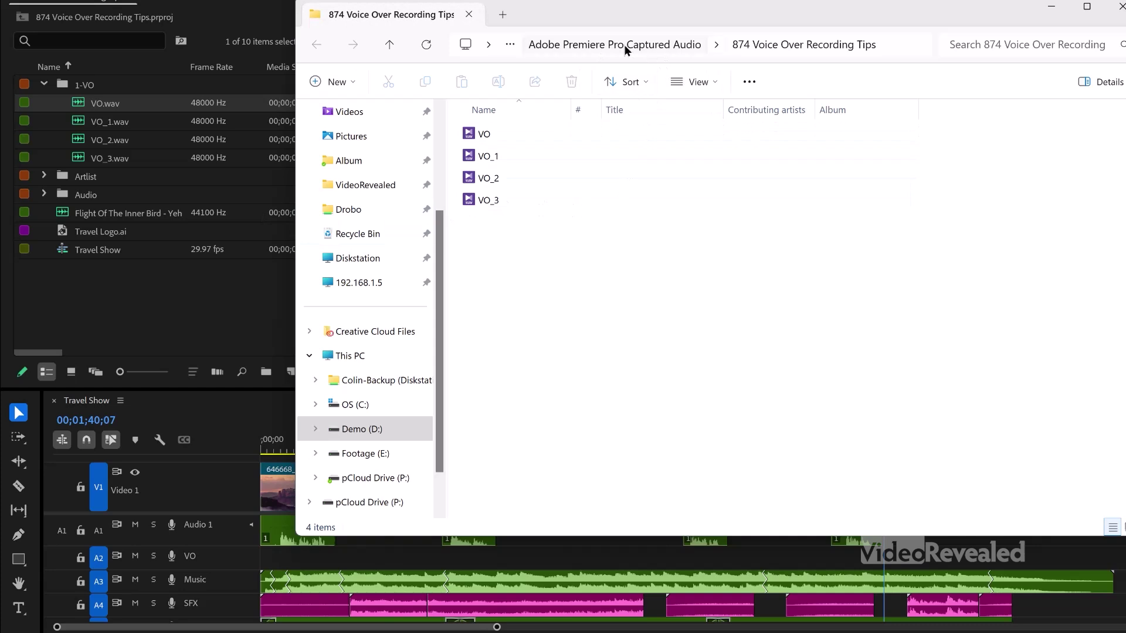
{"action": "left_click", "coordinate": [390, 45]}
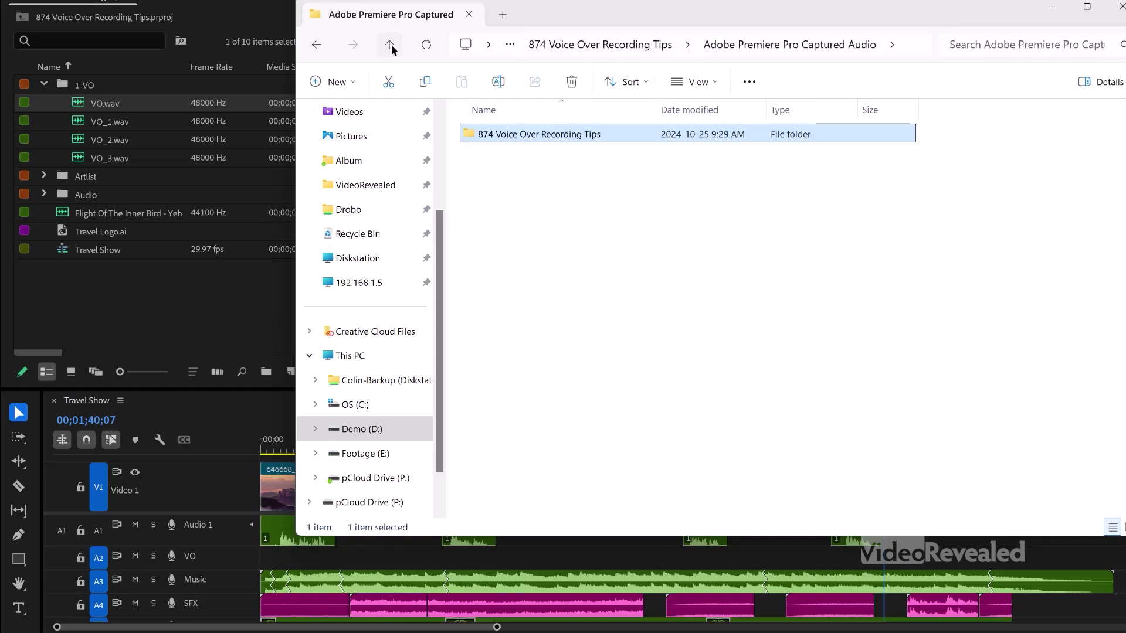
{"action": "left_click", "coordinate": [390, 44]}
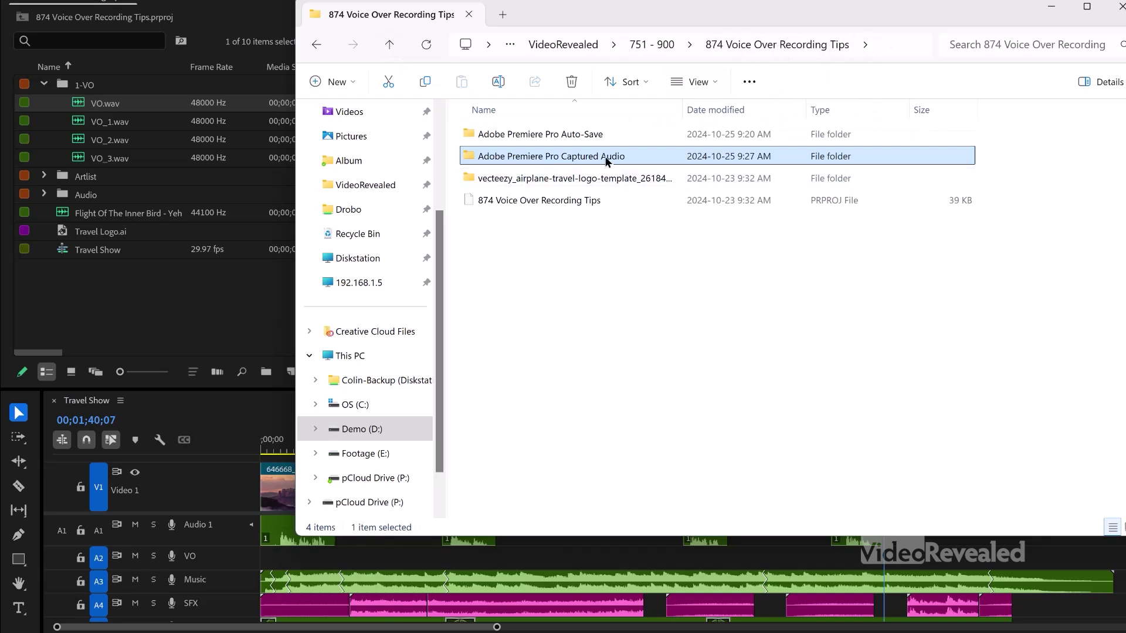
{"action": "mouse_move", "coordinate": [594, 157]}
{"action": "scroll", "coordinate": [366, 294], "scroll_direction": "down", "scroll_amount": 2}
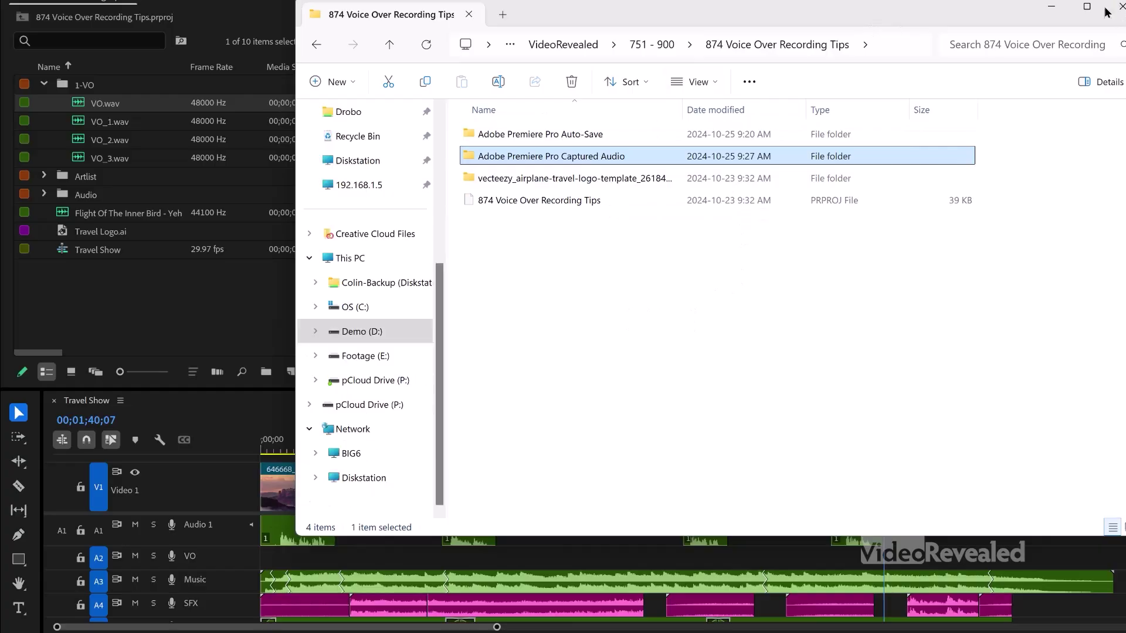